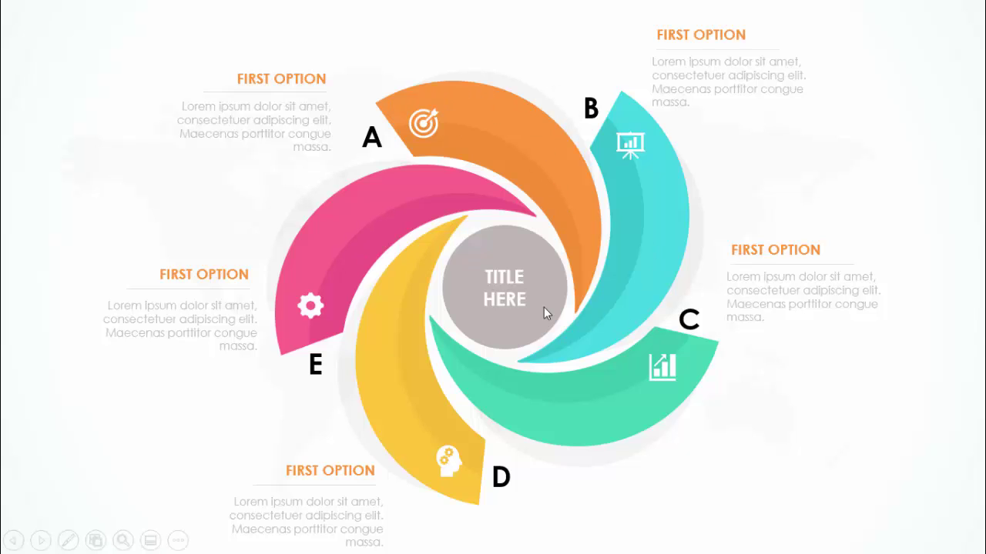
Page through the sample swirl designs and return to the blank slide 2
click(916, 233)
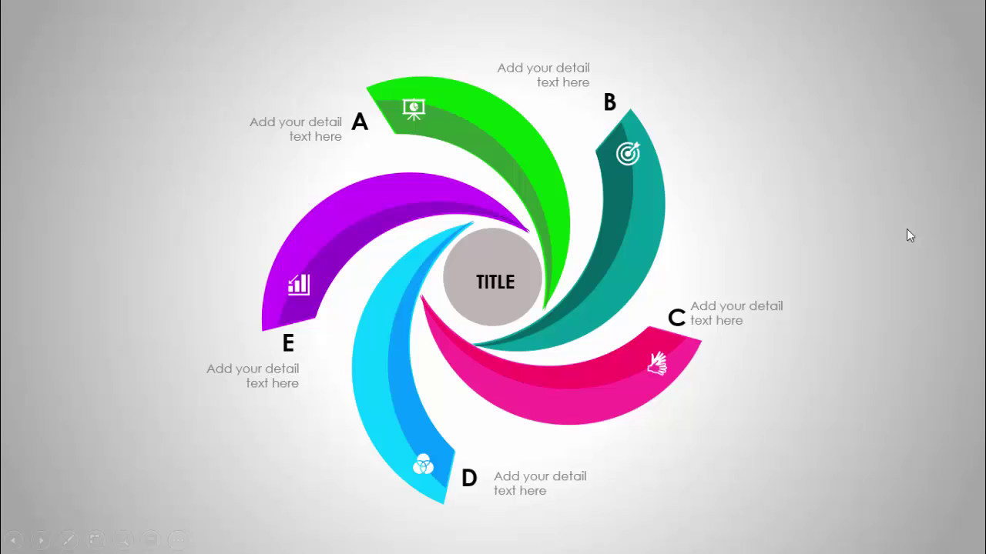
click(903, 170)
click(905, 176)
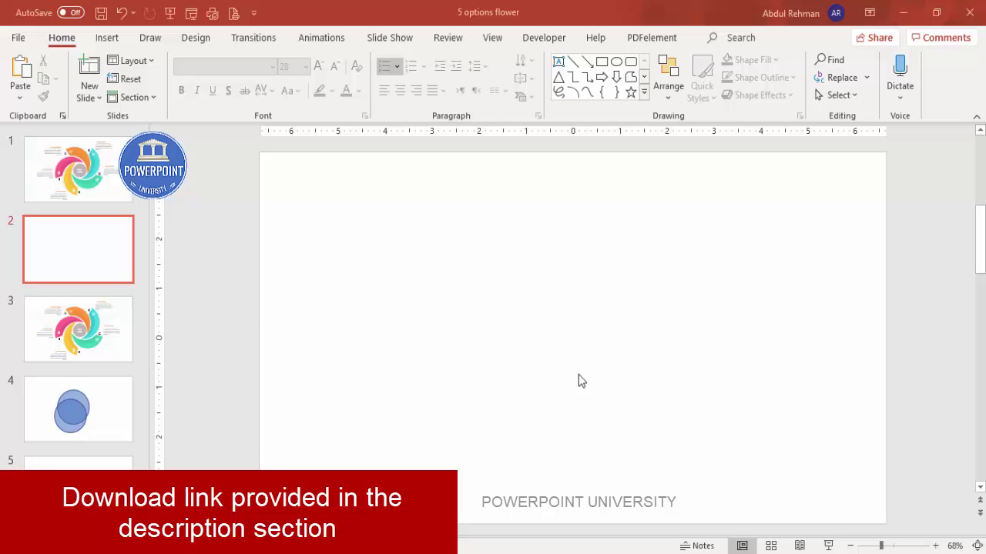
Turn on the guides and place an oval near the slide centre
click(488, 40)
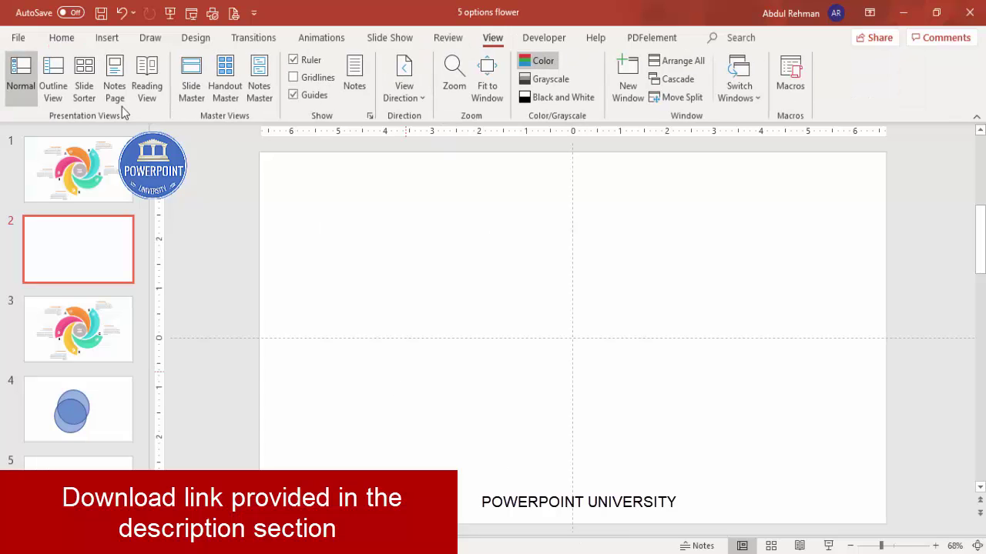
click(108, 39)
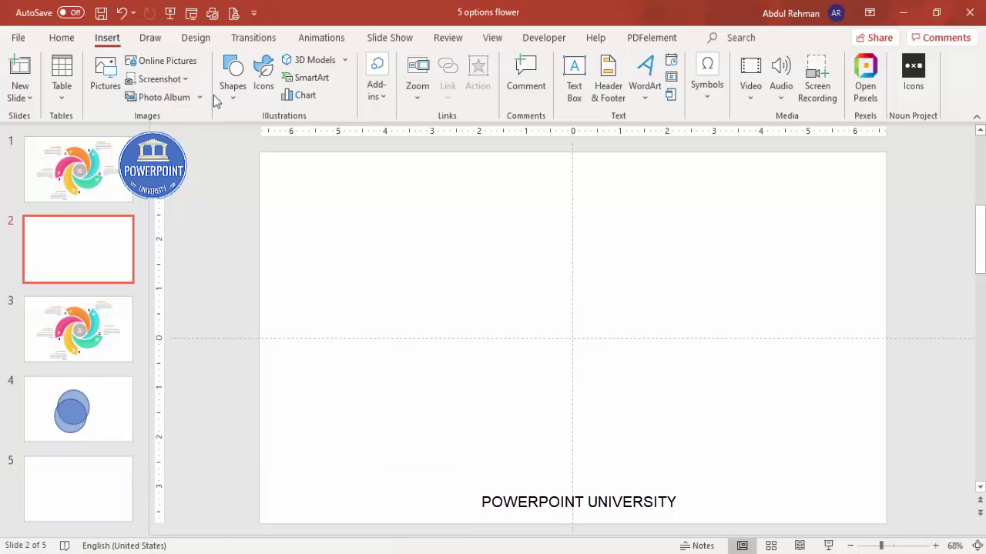
click(232, 92)
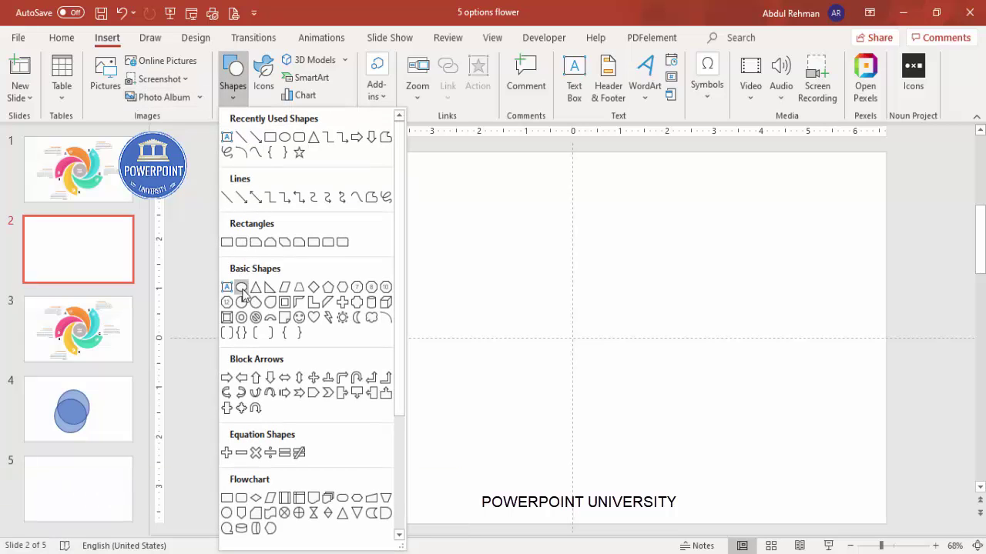
click(242, 290)
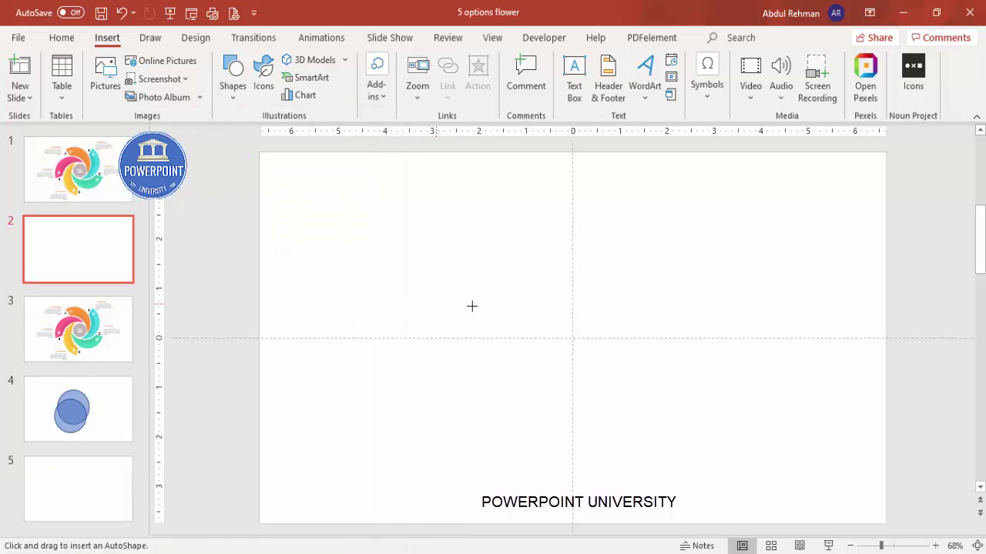
click(554, 310)
Size the circle to 4" high by 4" wide
click(896, 69)
text(4)
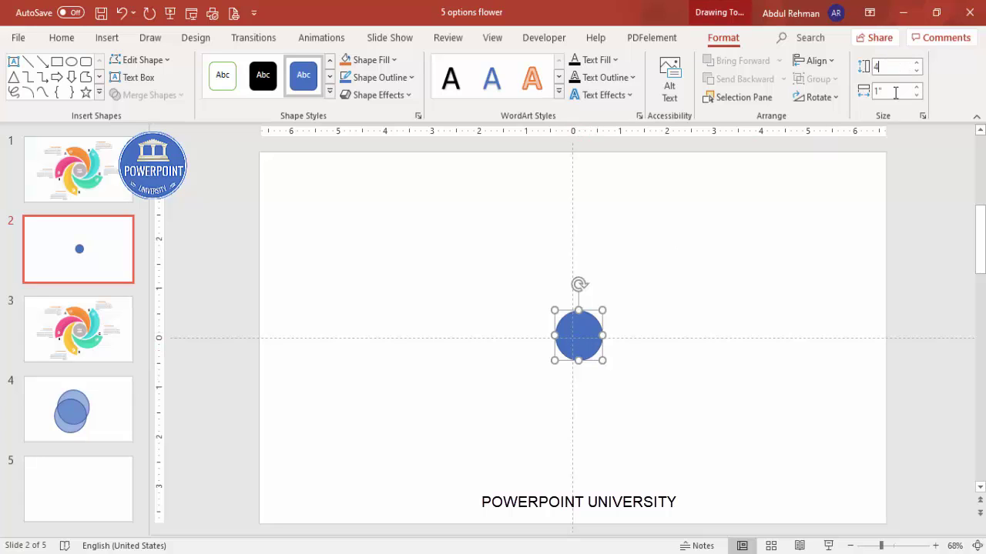
click(895, 89)
text(4)
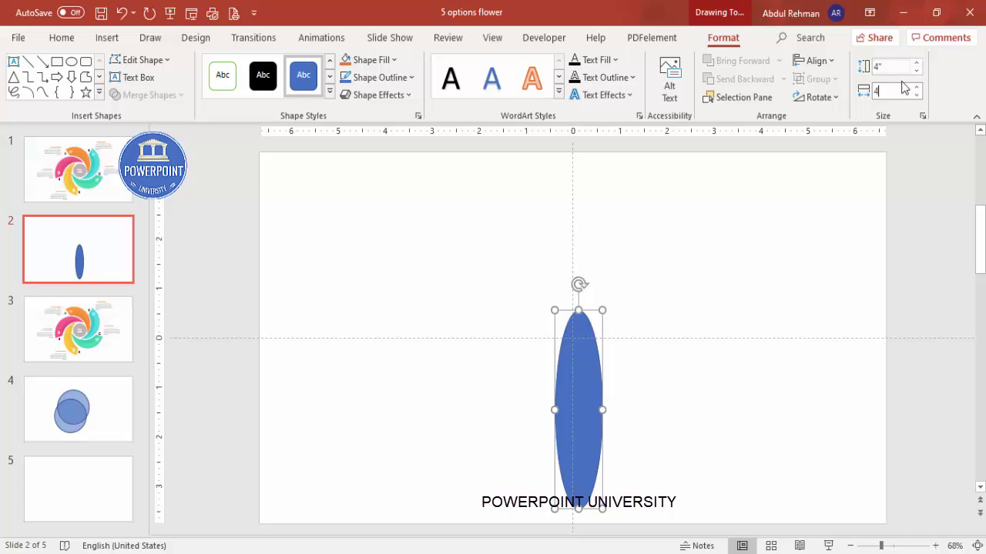
key(Return)
Centre the circle horizontally and vertically on the slide
click(817, 61)
click(842, 102)
click(821, 61)
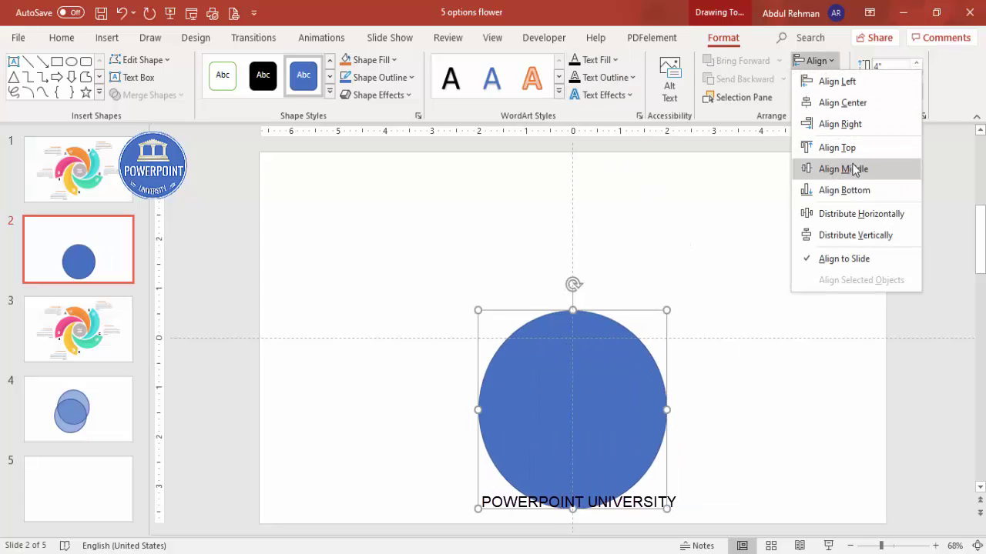
click(842, 169)
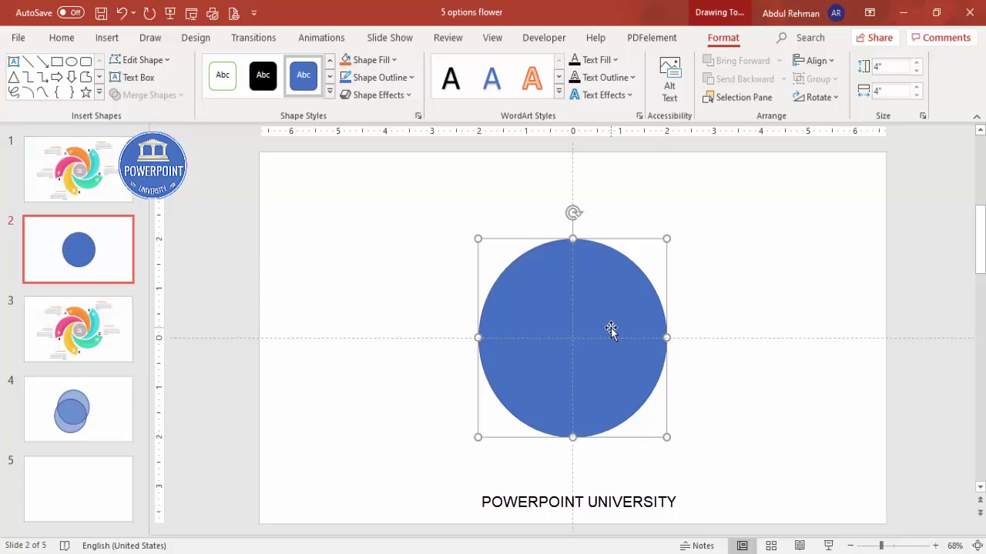
Set the circle's fill transparency to 46% in Format Shape
right_click(610, 328)
click(695, 514)
click(801, 226)
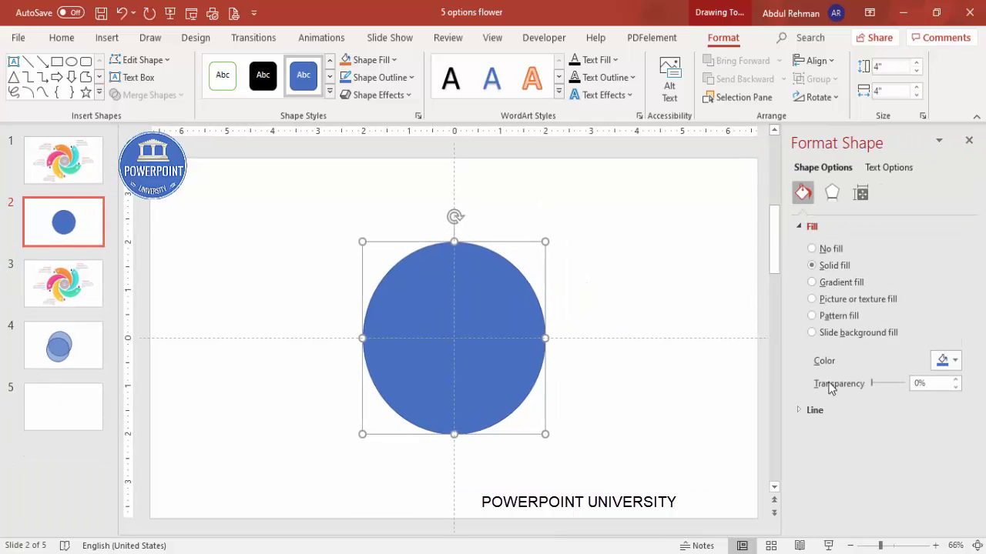
drag(876, 384, 886, 384)
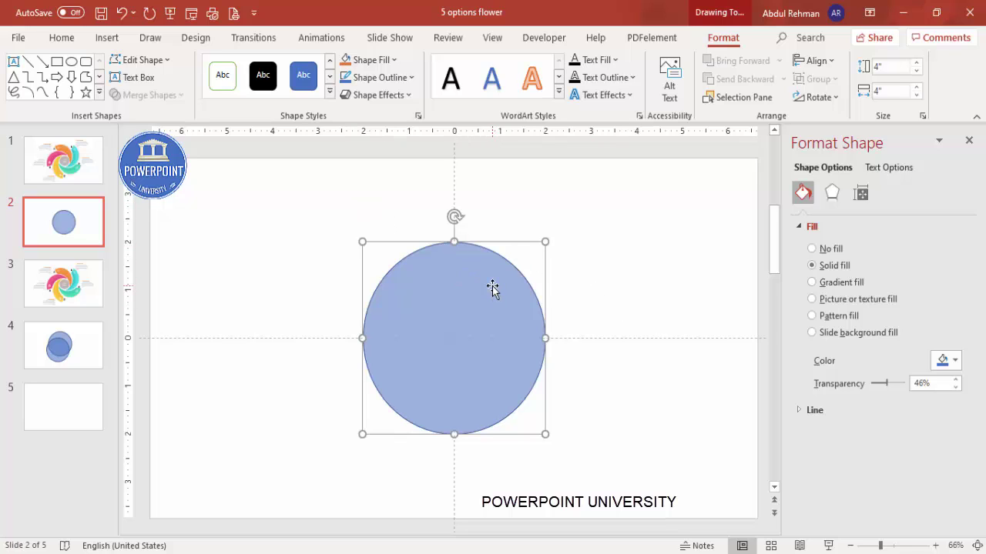
Duplicate the circle and offset the copy slightly down and left
key(ctrl+d)
drag(489, 293, 473, 319)
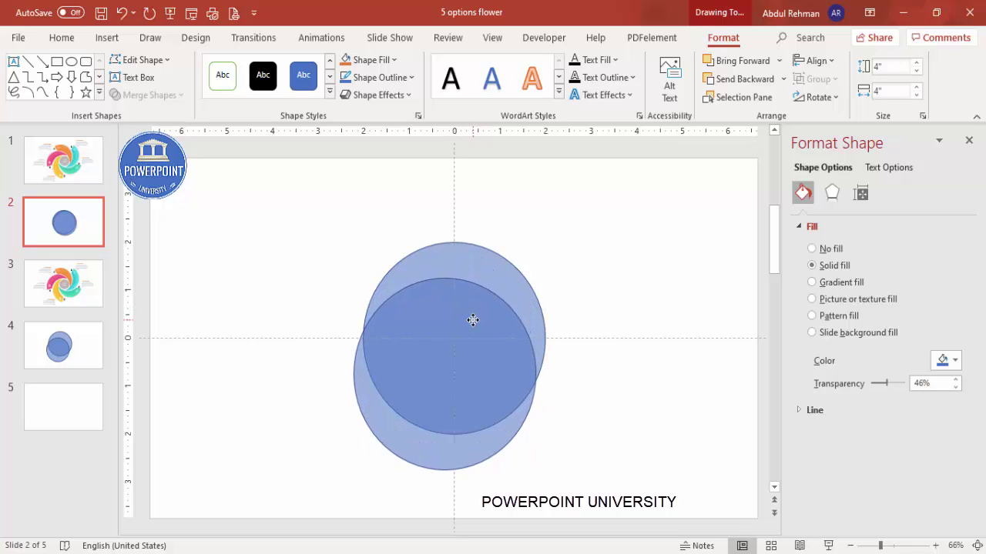
drag(473, 320, 473, 324)
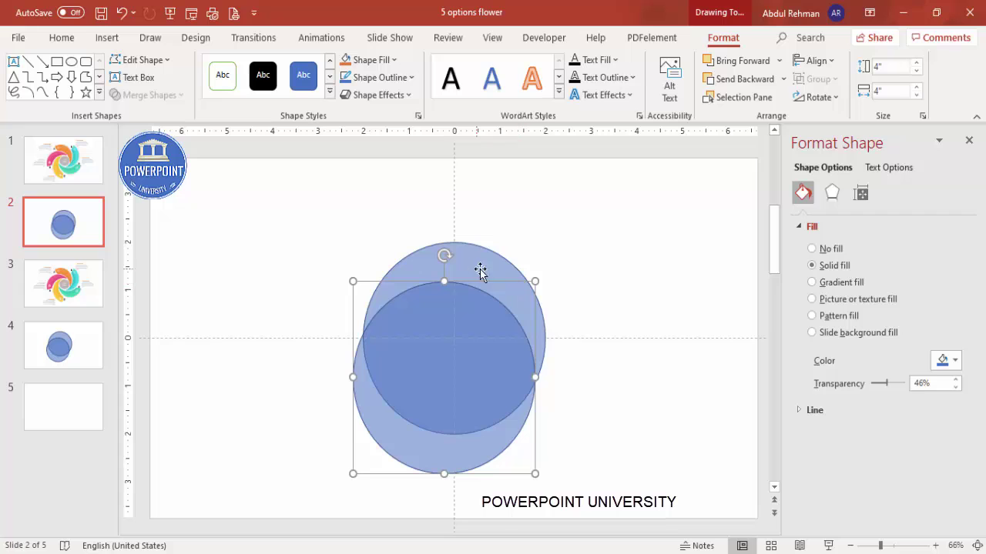
Fill the lower circle with orange
click(607, 295)
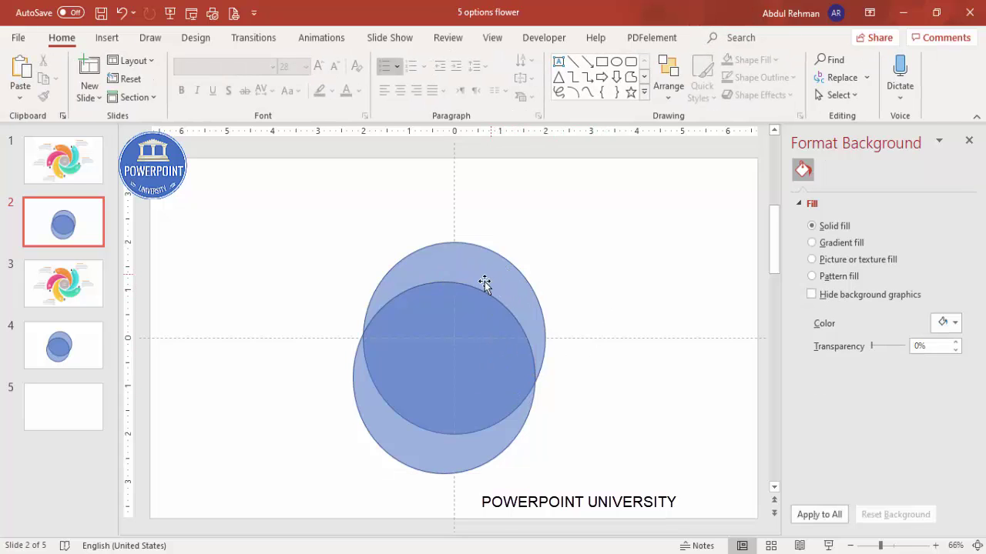
click(445, 316)
click(358, 60)
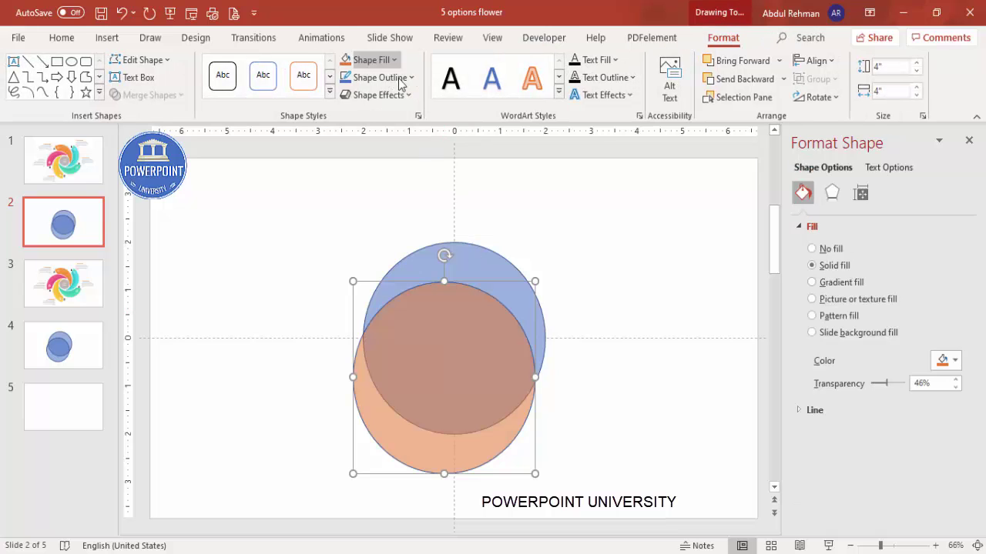
click(608, 201)
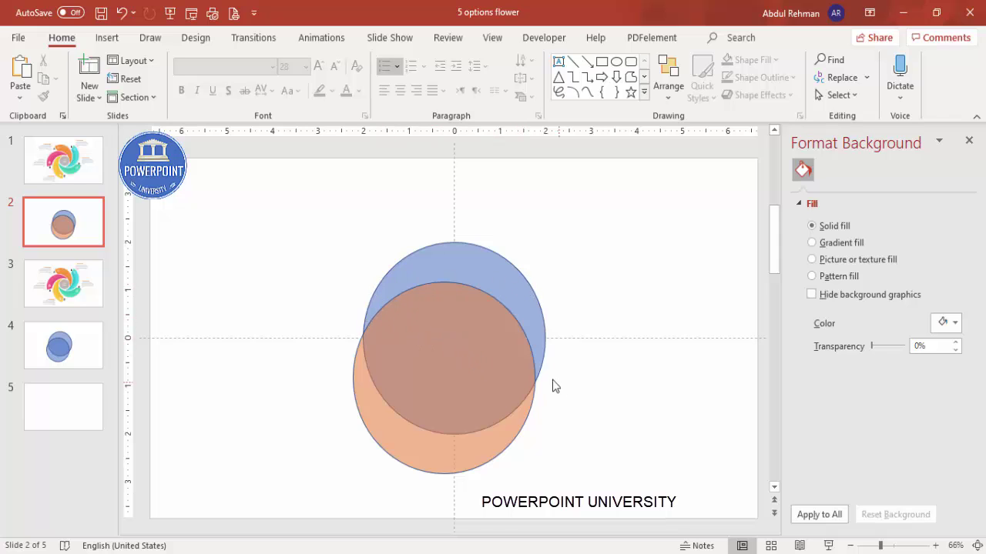
Subtract the orange circle from the blue one to leave a blue crescent
click(480, 259)
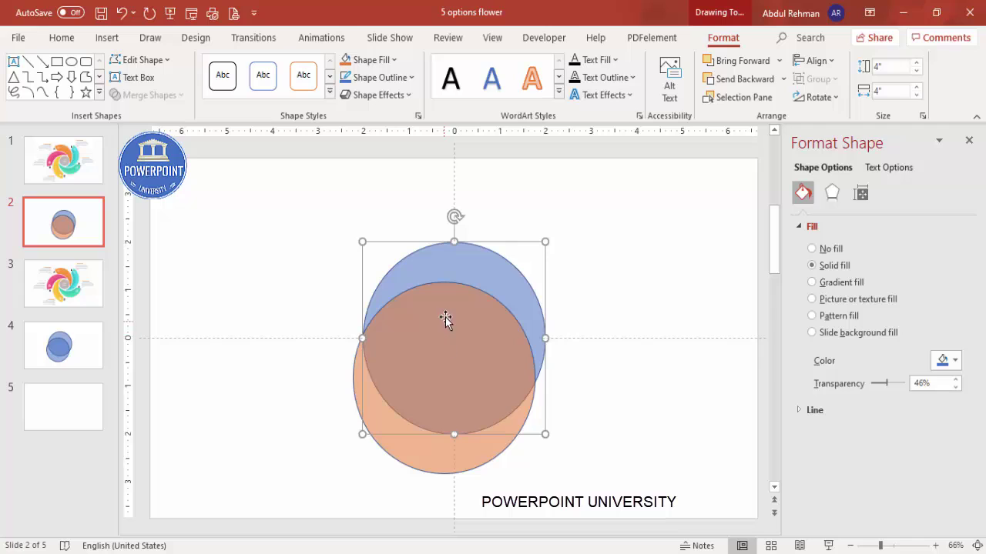
shift+click(415, 316)
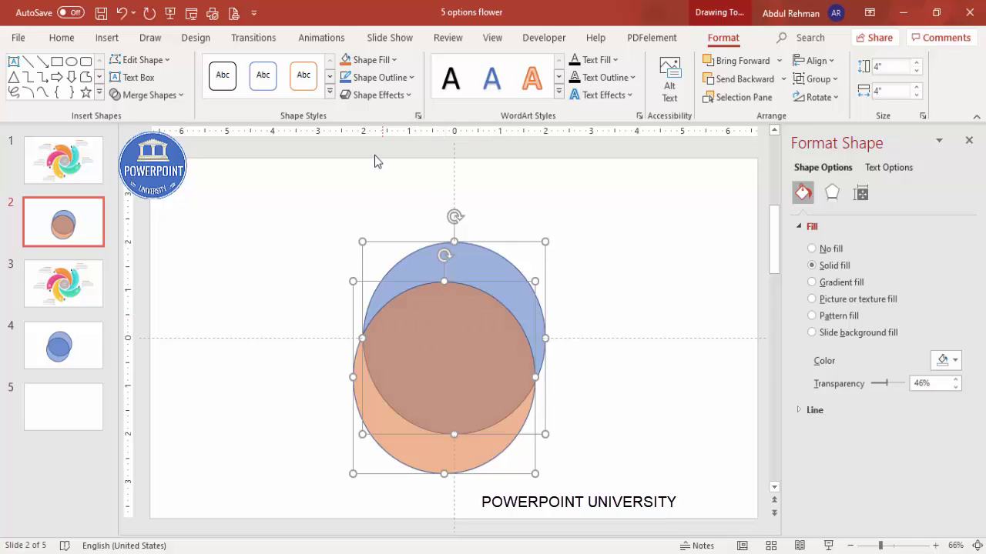
click(177, 95)
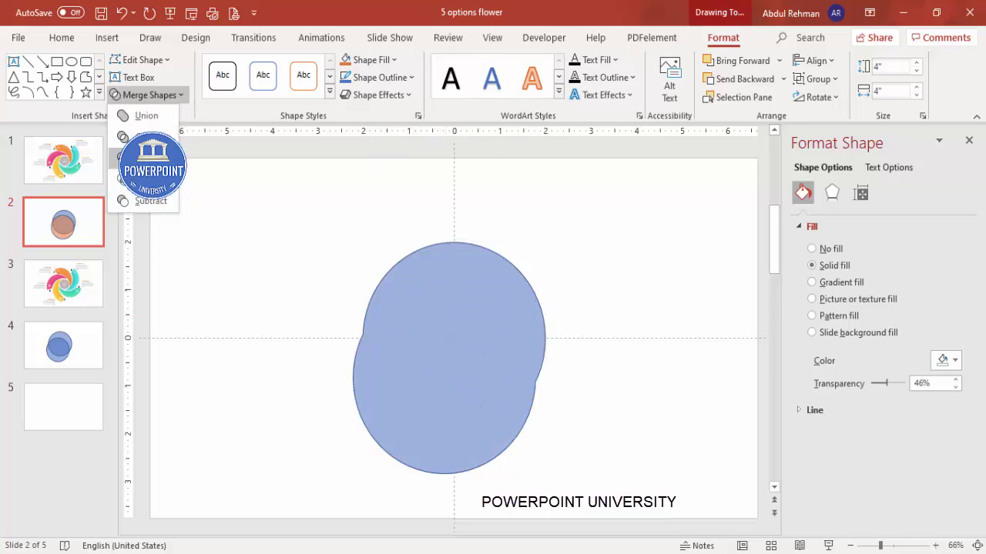
click(158, 203)
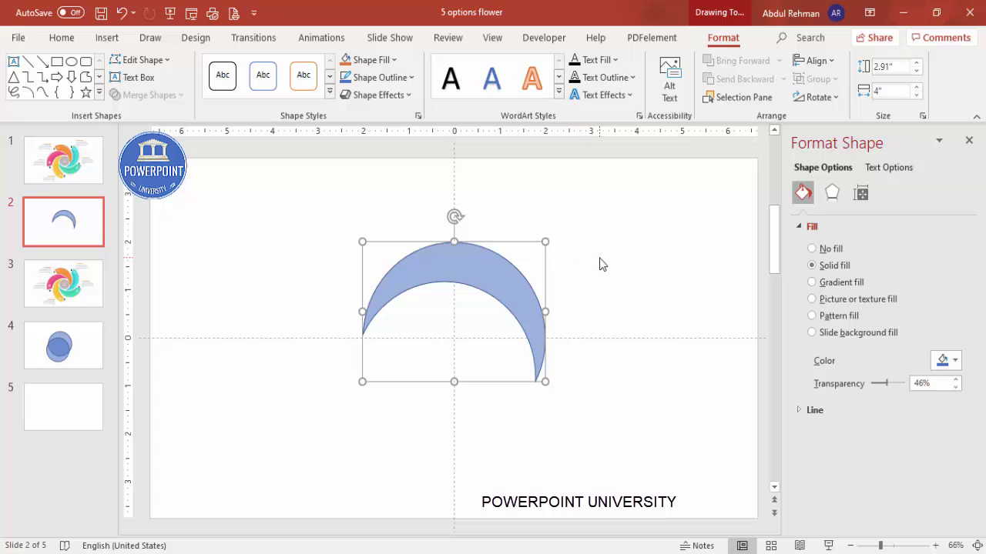
click(639, 268)
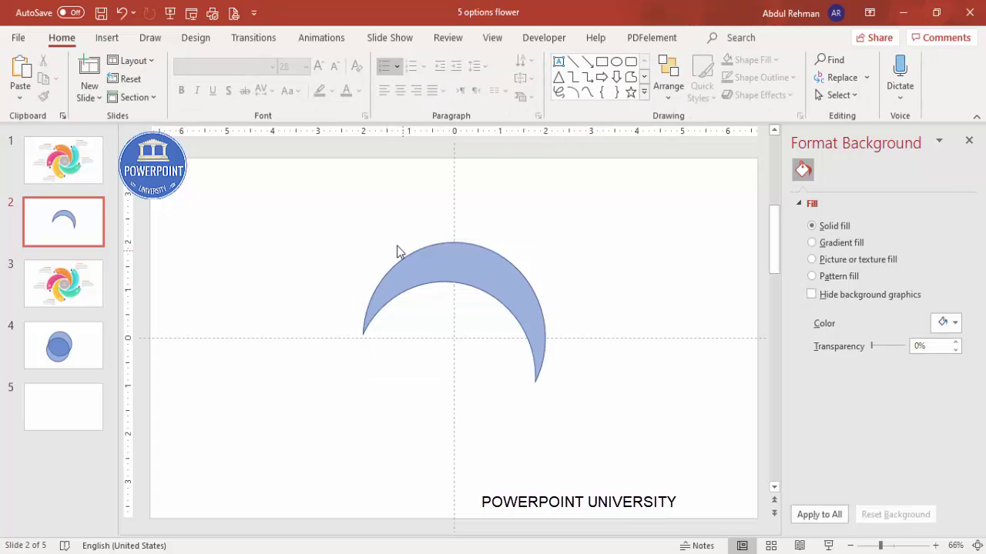
Draw a semi-transparent rectangle left of the crescent and rotate it into a diamond
click(107, 37)
click(235, 98)
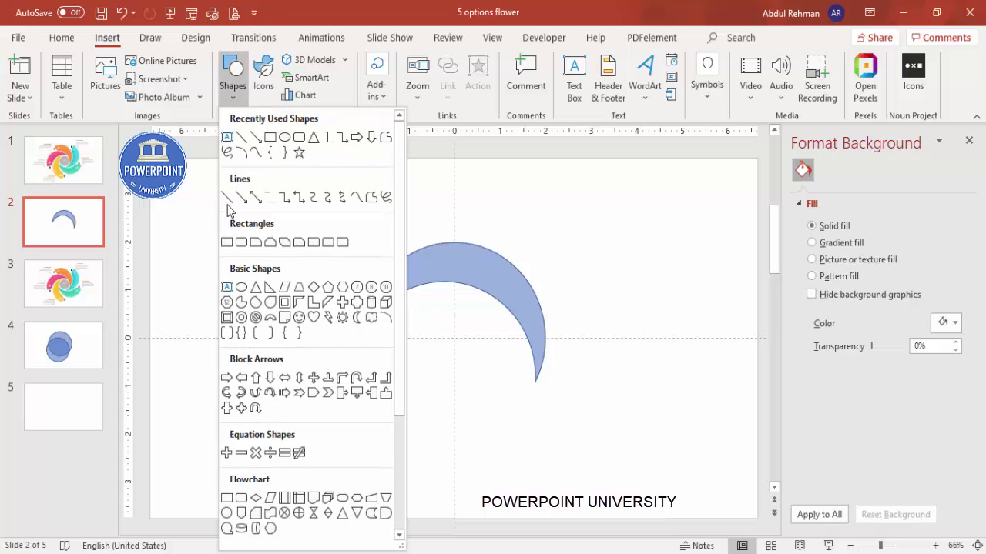
click(226, 243)
drag(322, 242, 412, 367)
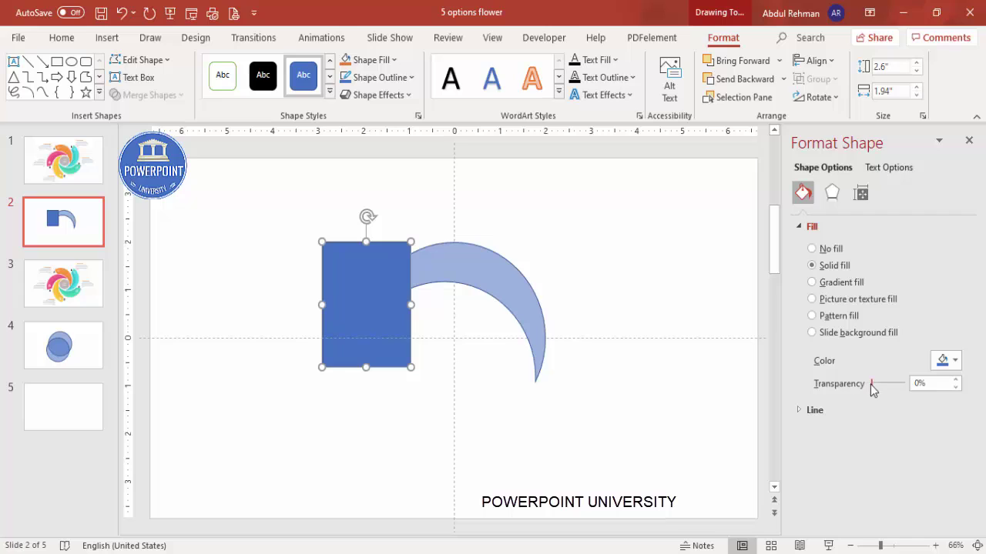
drag(871, 387, 890, 391)
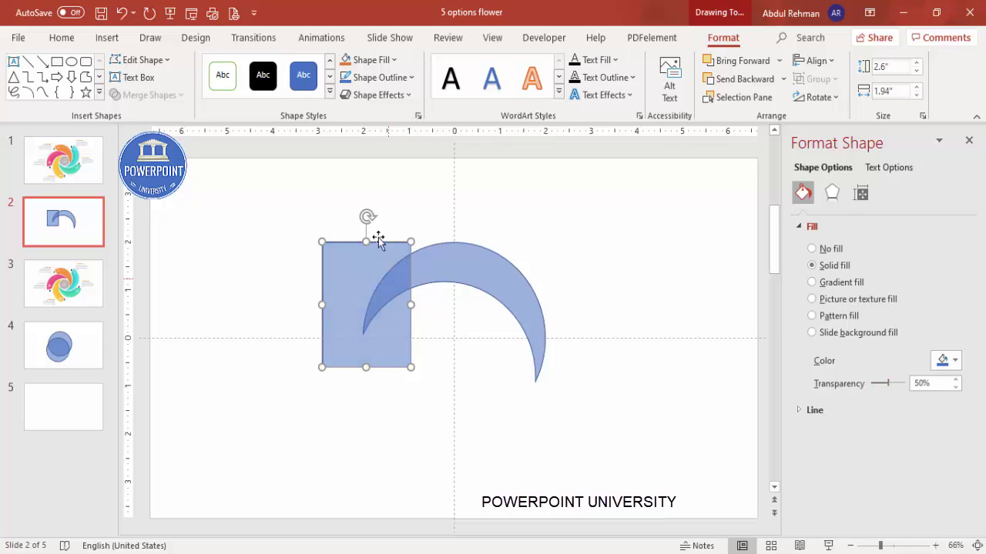
drag(368, 216, 345, 255)
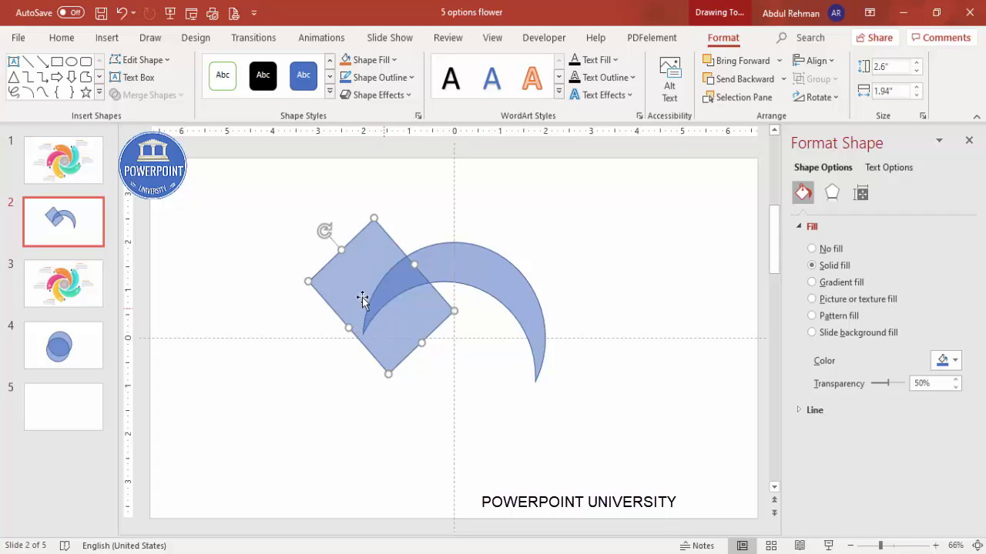
drag(327, 230, 329, 229)
Subtract the diamond from the crescent to trim its left end
click(486, 261)
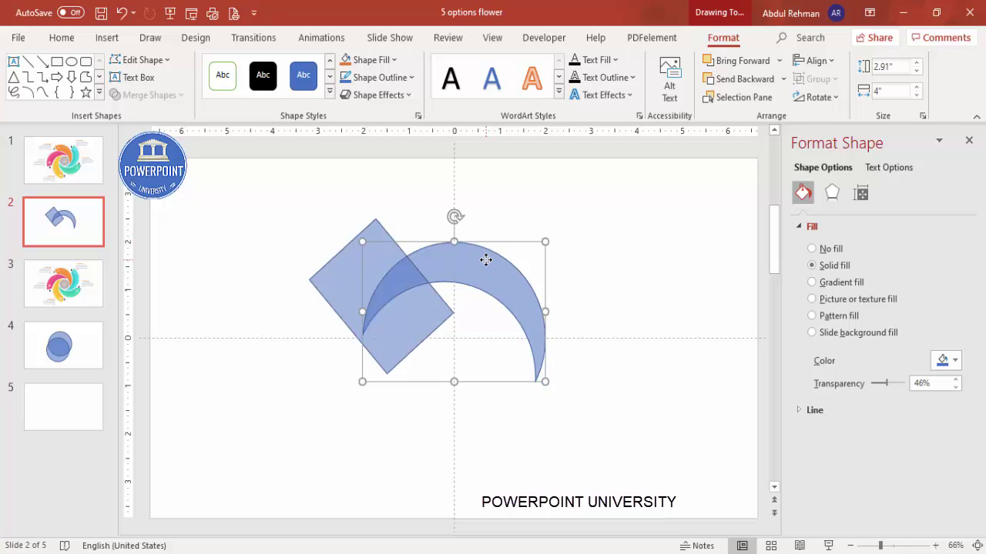
shift+click(336, 280)
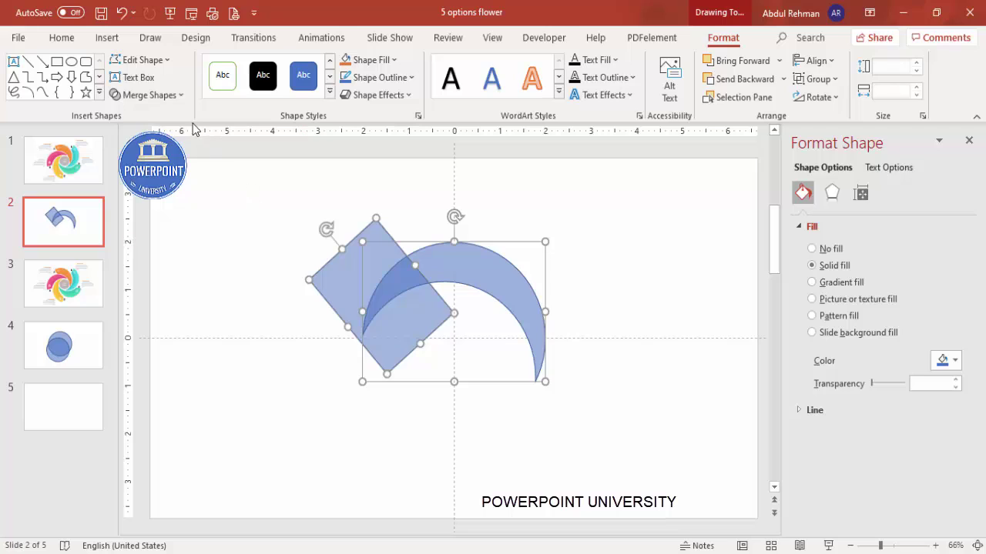
click(158, 94)
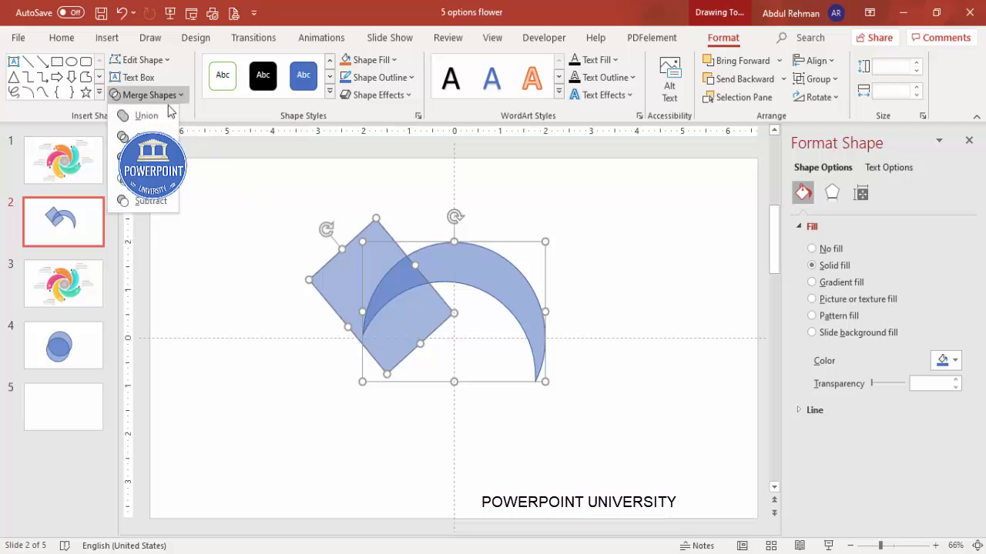
click(149, 201)
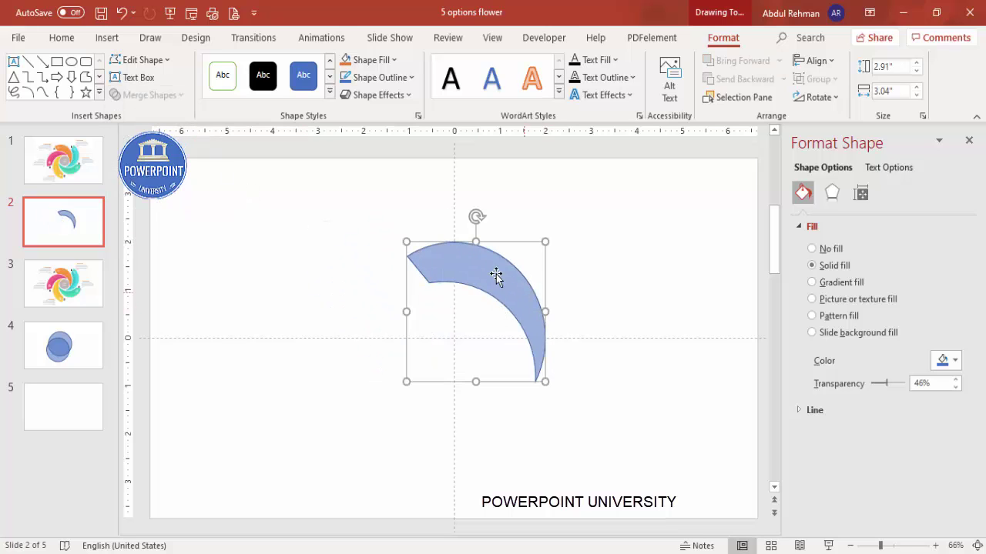
click(389, 78)
Remove the crescent's outline and drag a copy up and to the right
click(394, 289)
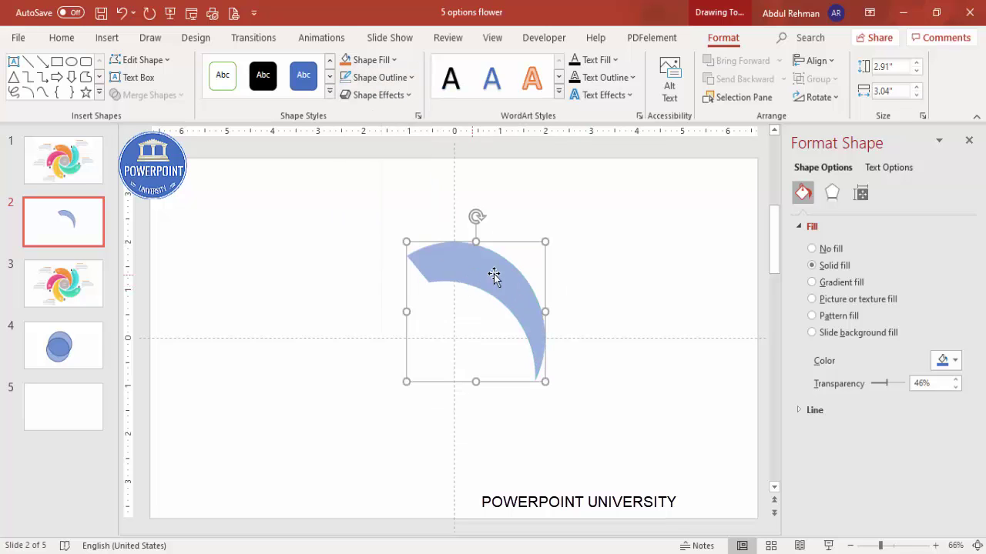
drag(503, 281, 649, 244)
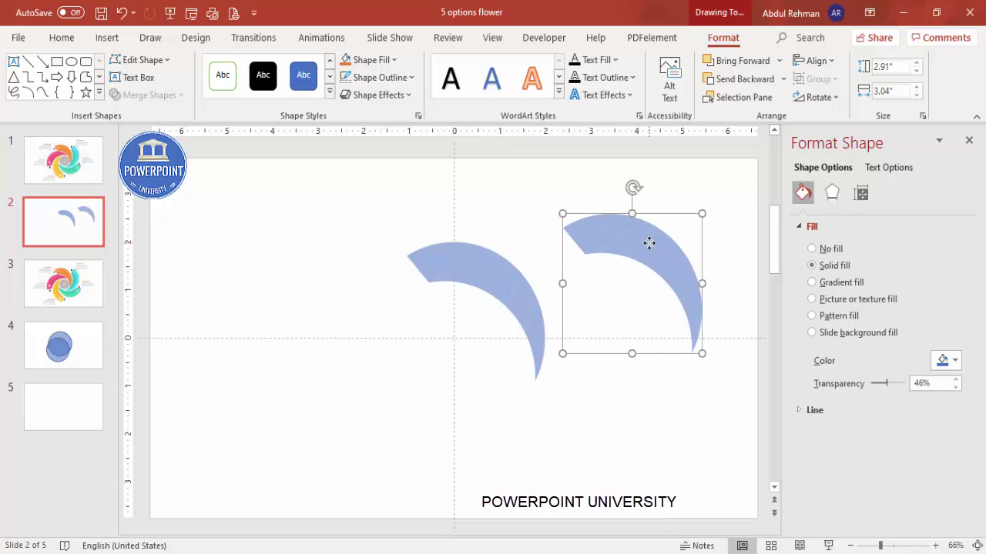
click(387, 182)
Draw a large 40% transparent circle overlapping the copied crescent
click(107, 38)
click(233, 77)
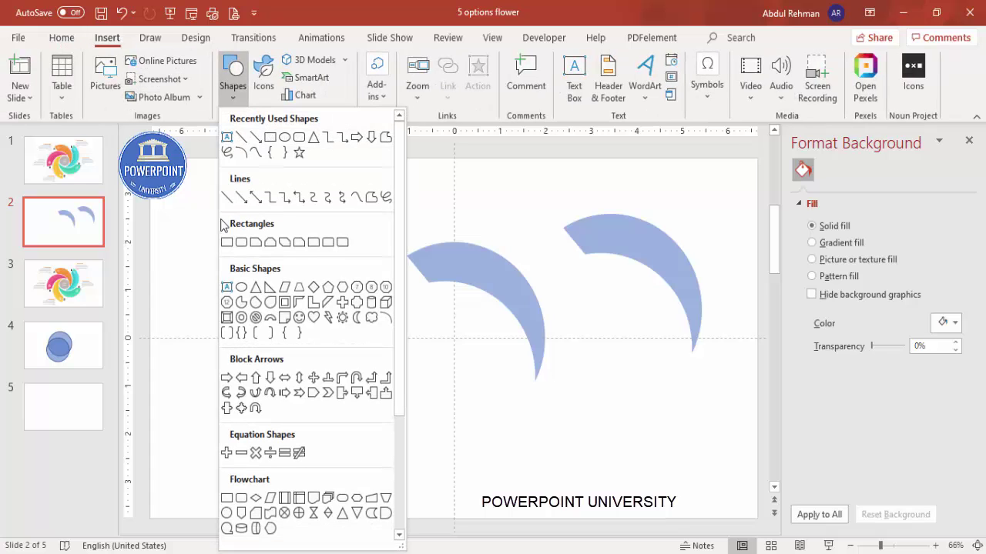
click(241, 294)
drag(517, 241, 697, 454)
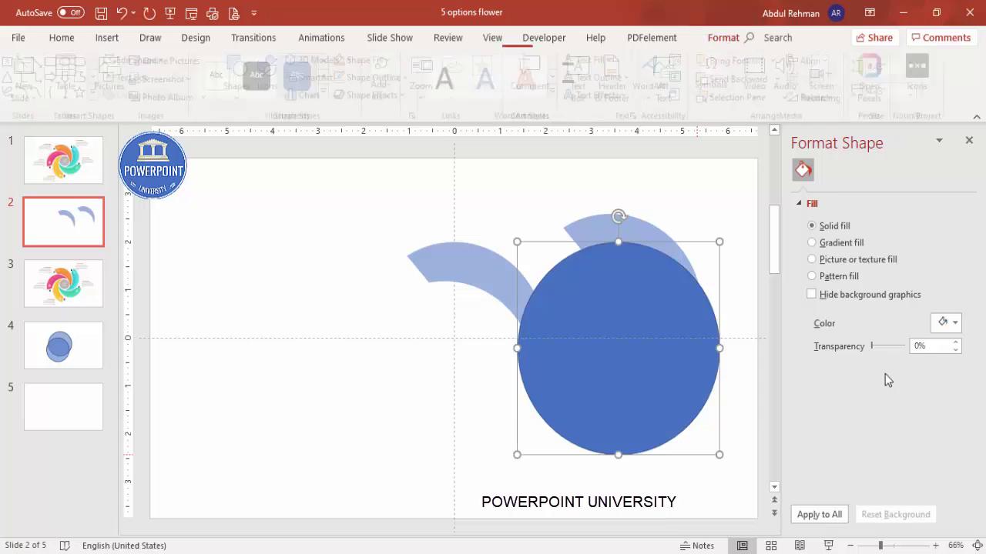
drag(874, 389, 882, 384)
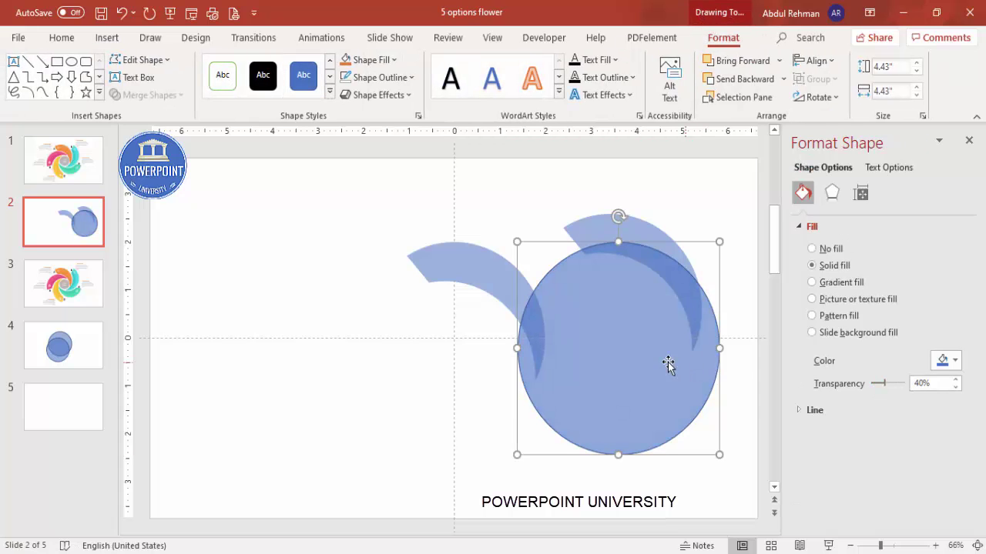
drag(667, 368, 644, 357)
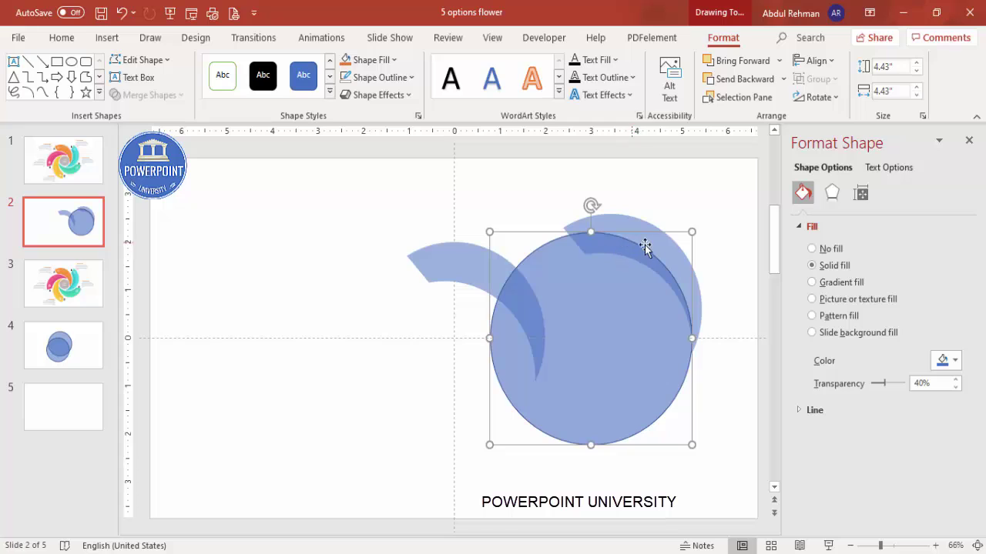
Inspect the overlap up close, then select the copied crescent and the circle together
click(665, 209)
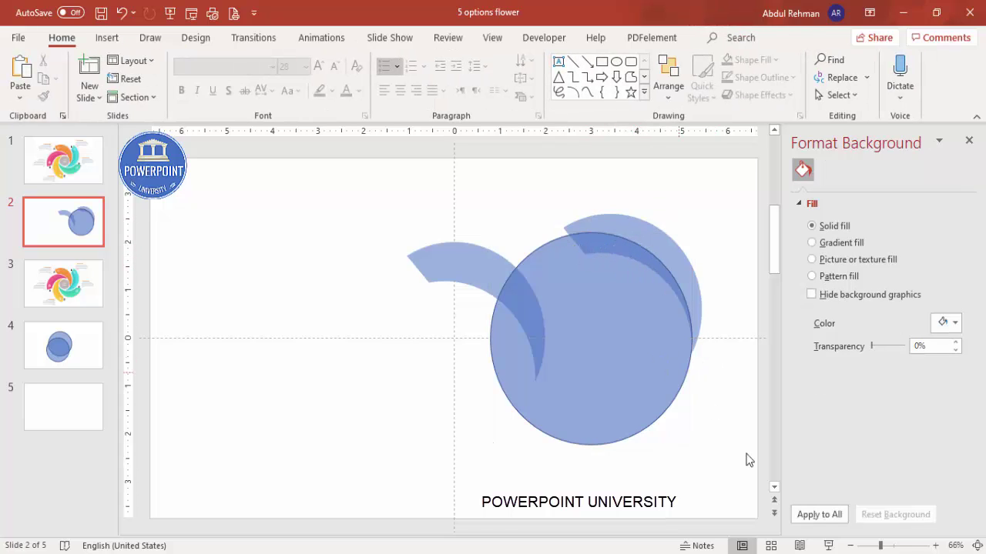
click(894, 545)
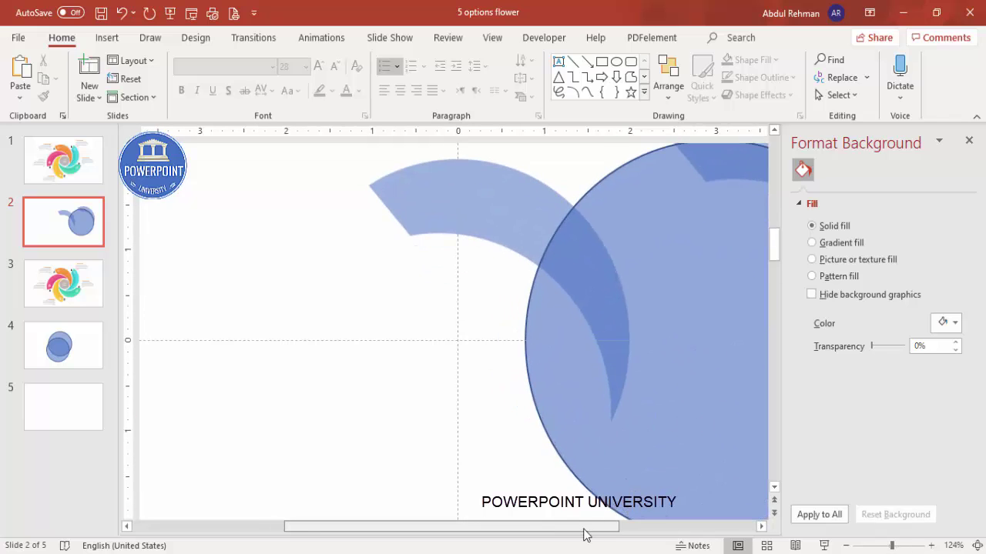
scroll(593, 528, right, 2)
scroll(636, 539, right, 3)
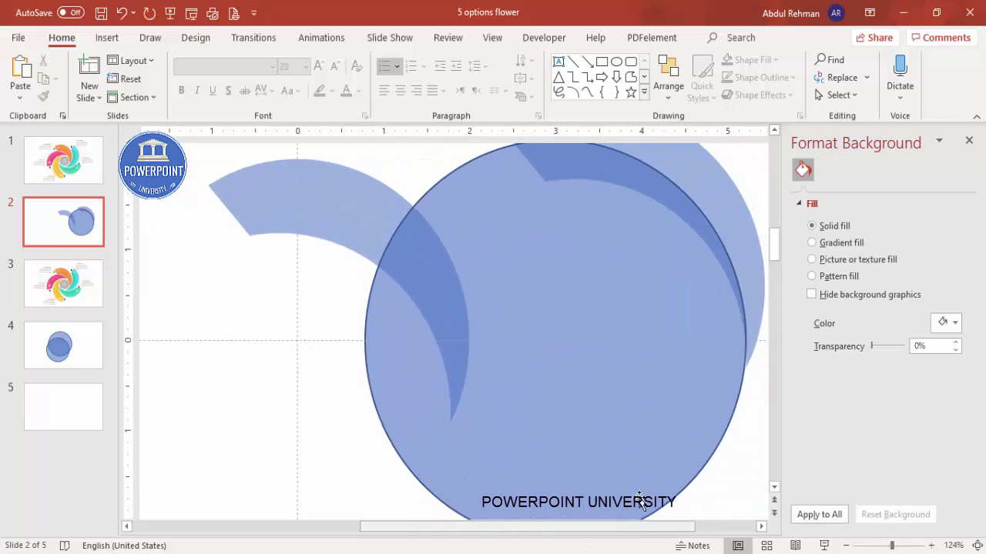
drag(684, 429, 686, 428)
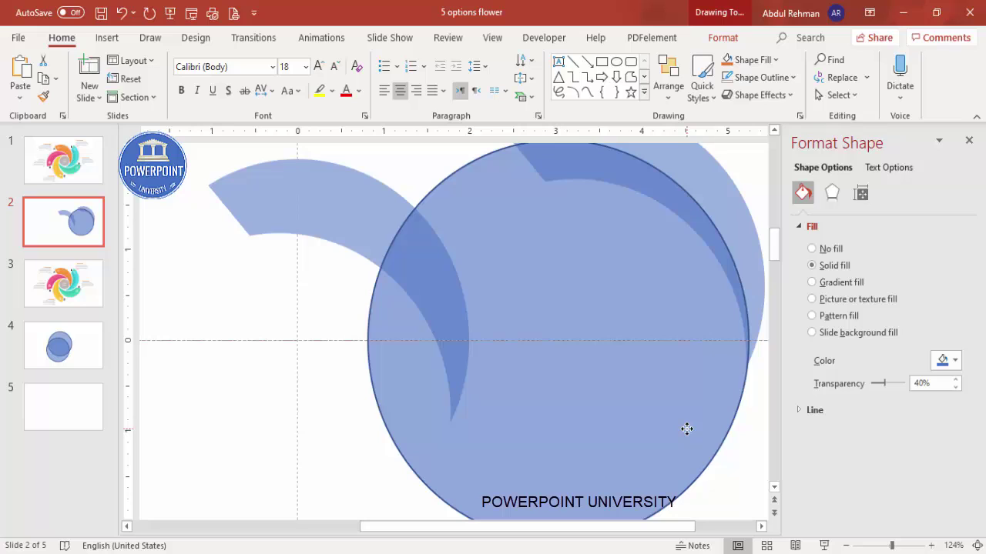
click(976, 545)
click(631, 221)
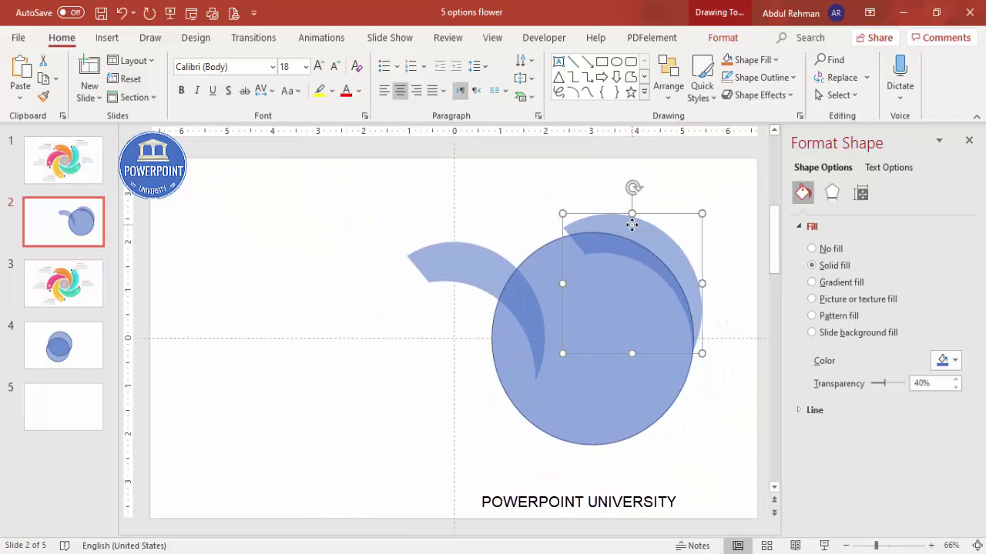
shift+click(601, 385)
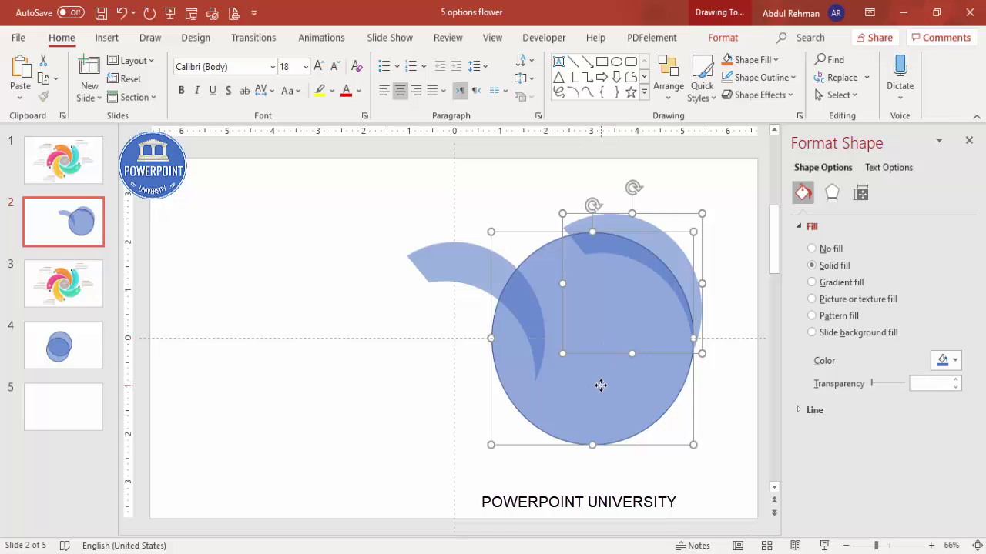
click(716, 39)
click(173, 98)
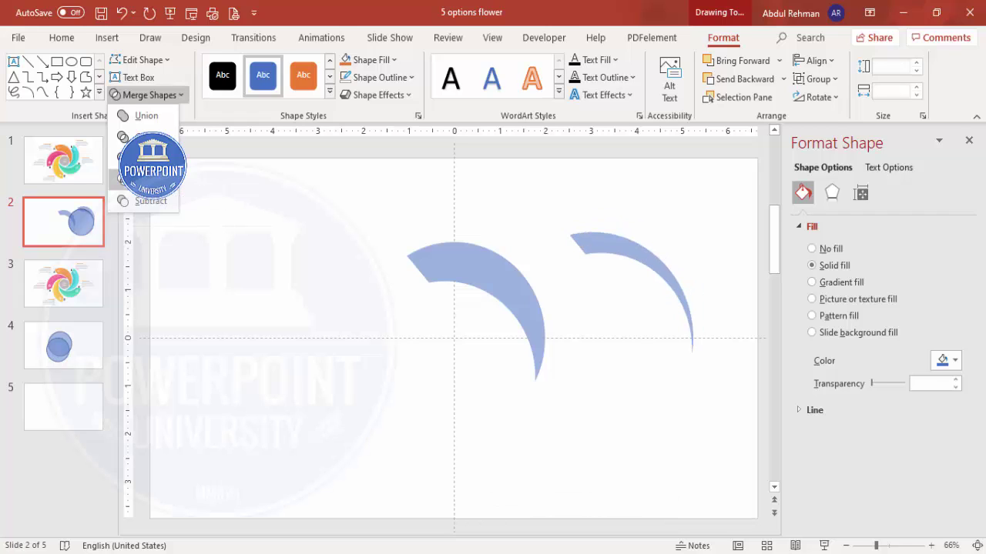
Intersect the crescent copy with the circle into a thin arc; make both arcs 0% transparent
click(147, 179)
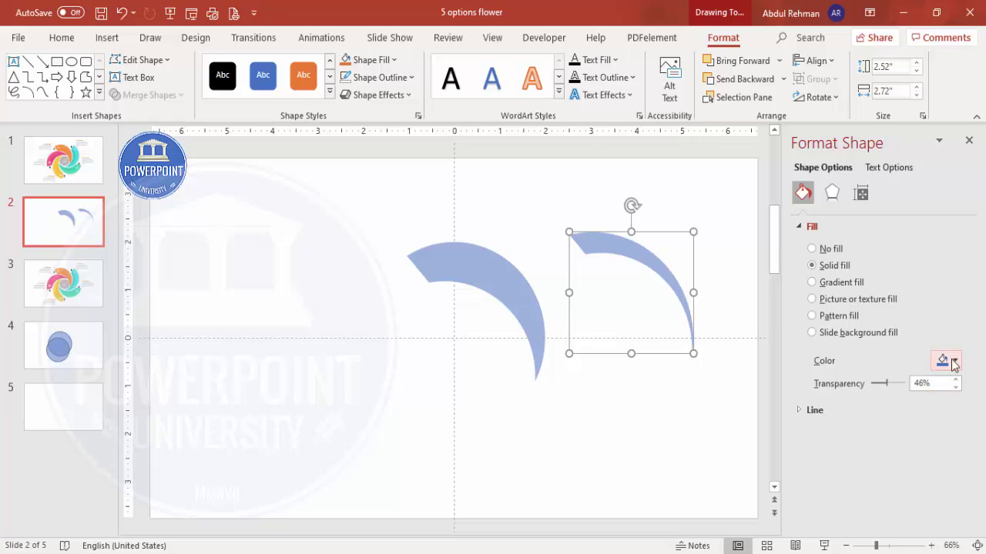
drag(886, 385, 846, 388)
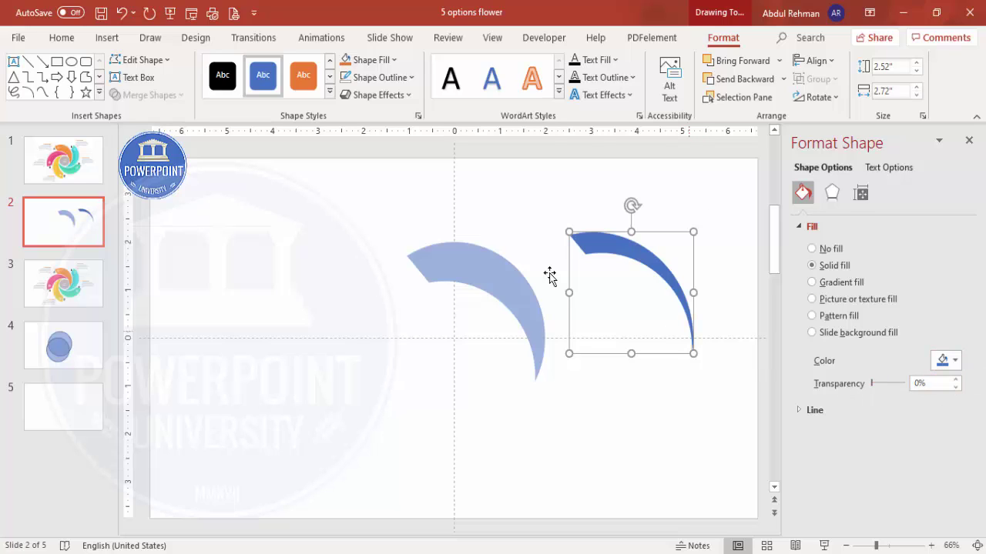
click(454, 254)
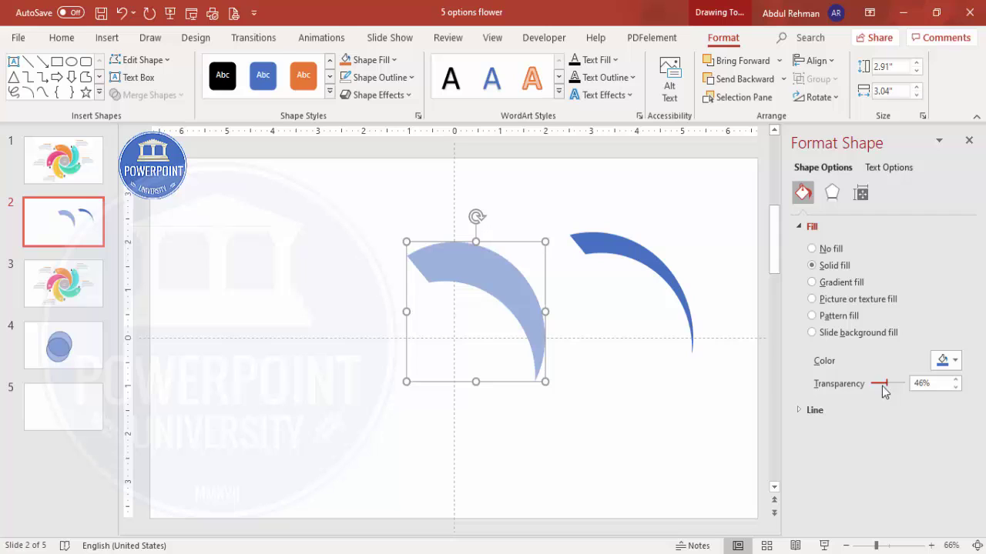
drag(886, 384, 843, 387)
Fill both the left crescent and the thin arc with orange
click(953, 360)
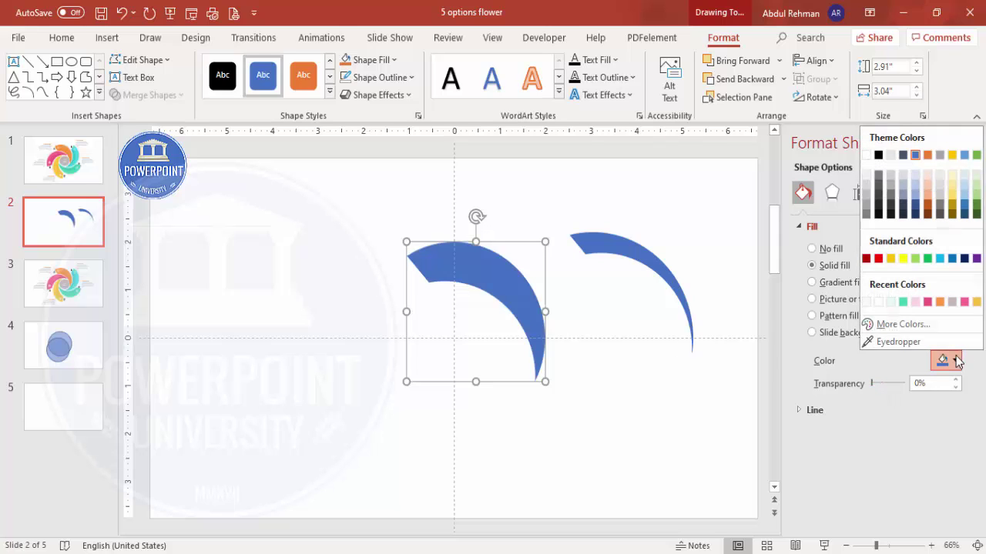
click(940, 302)
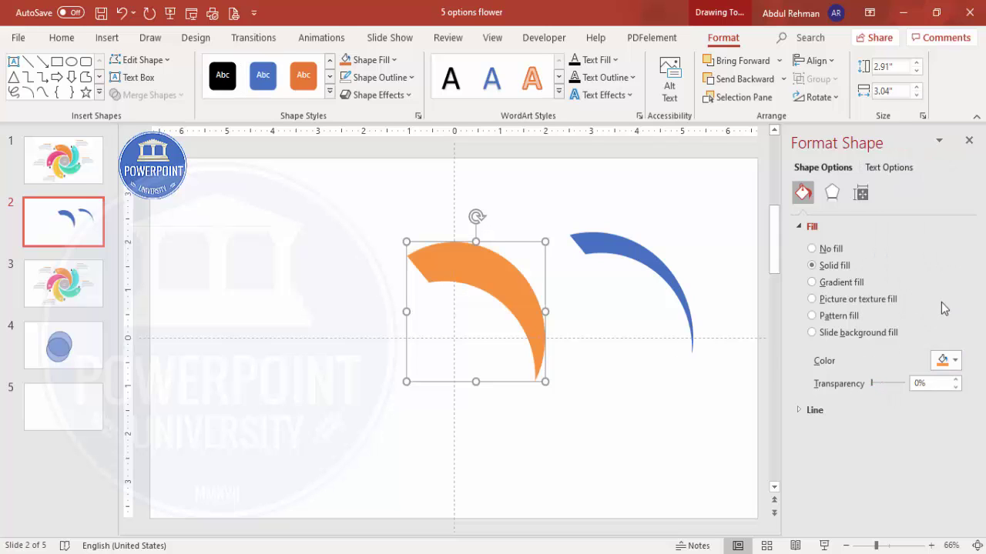
click(652, 260)
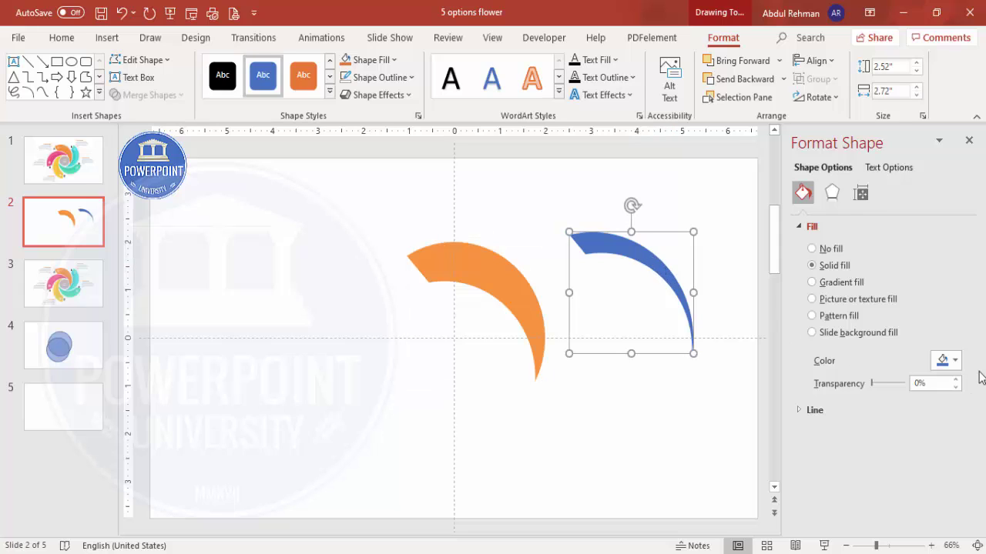
click(954, 359)
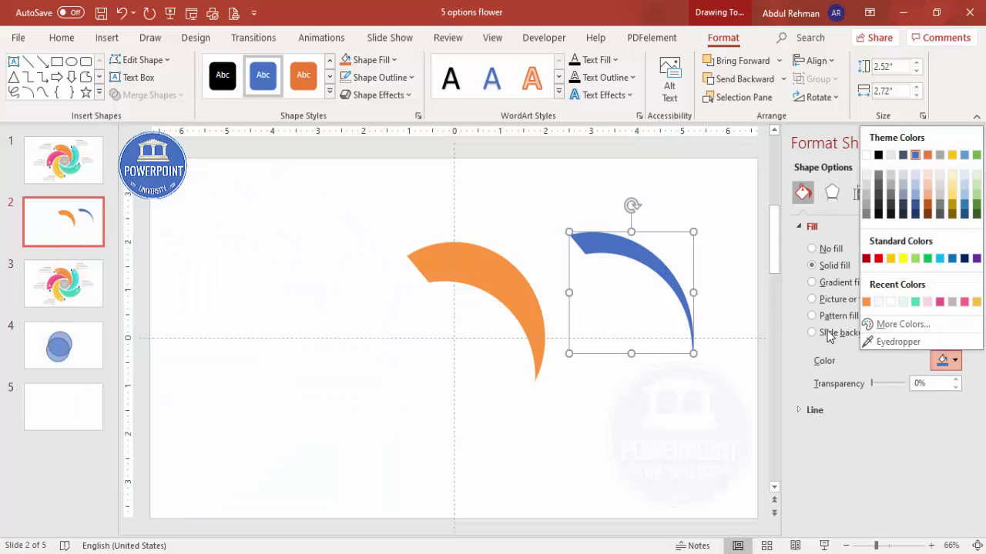
click(865, 301)
Give the thin arc a deeper orange (RGB 255, 126, 9) and lay it on the larger arc
click(940, 359)
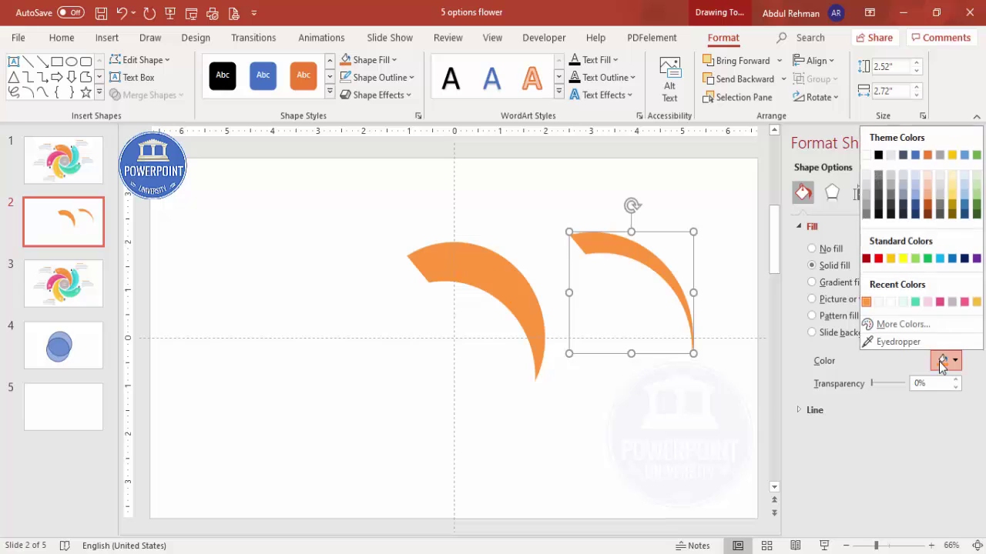
click(902, 329)
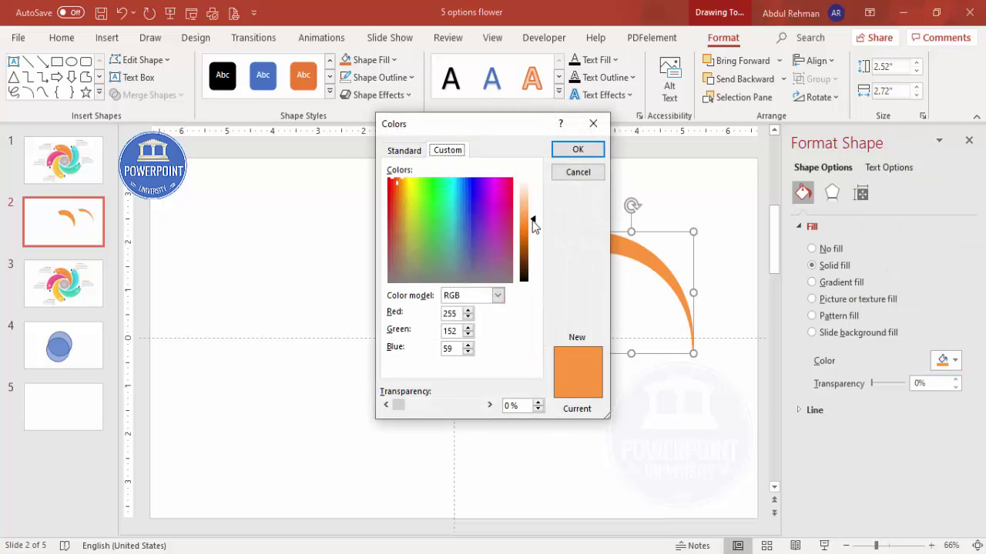
drag(532, 220, 535, 228)
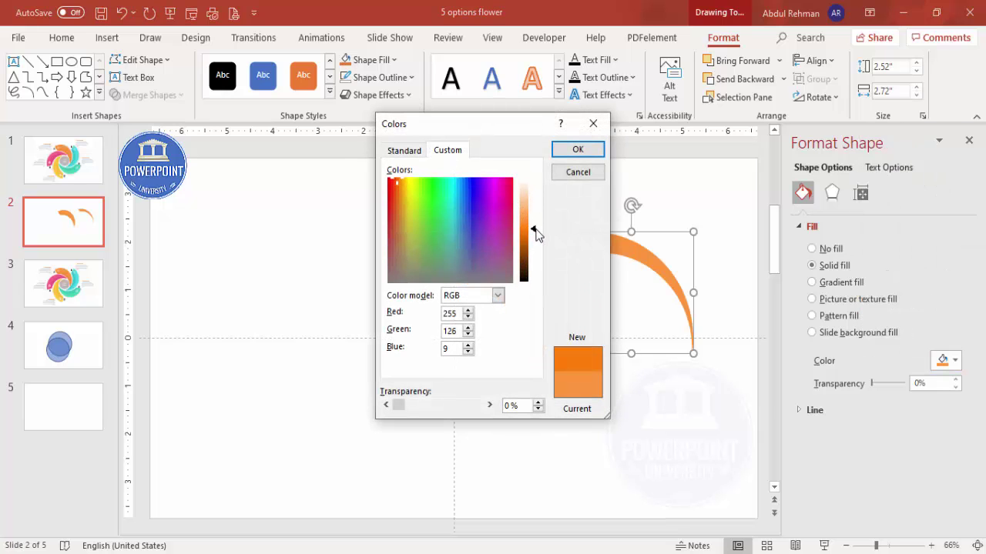
click(586, 152)
drag(620, 260, 499, 282)
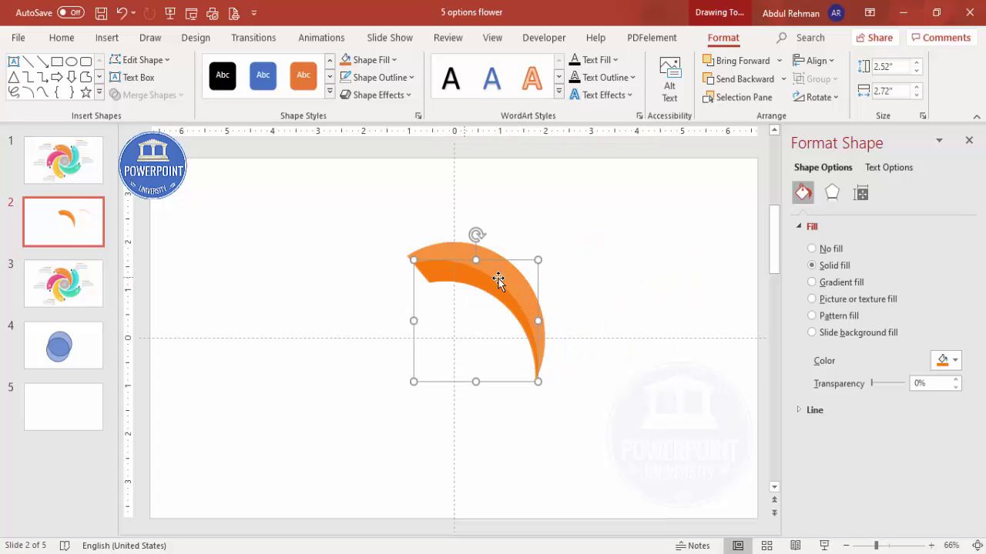
Group the two orange arcs into one petal and move it up and left
click(580, 280)
drag(335, 219, 684, 457)
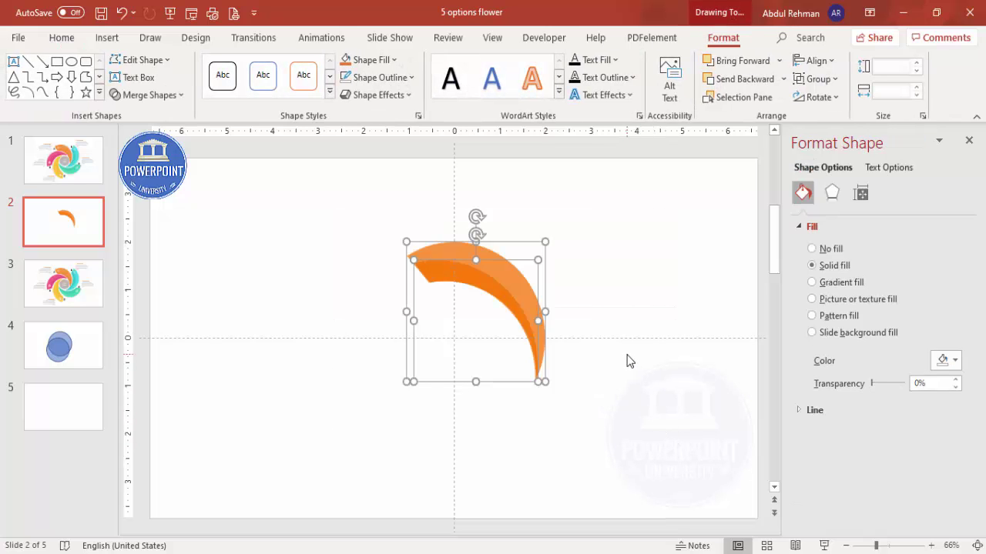
key(ctrl+g)
drag(524, 291, 484, 267)
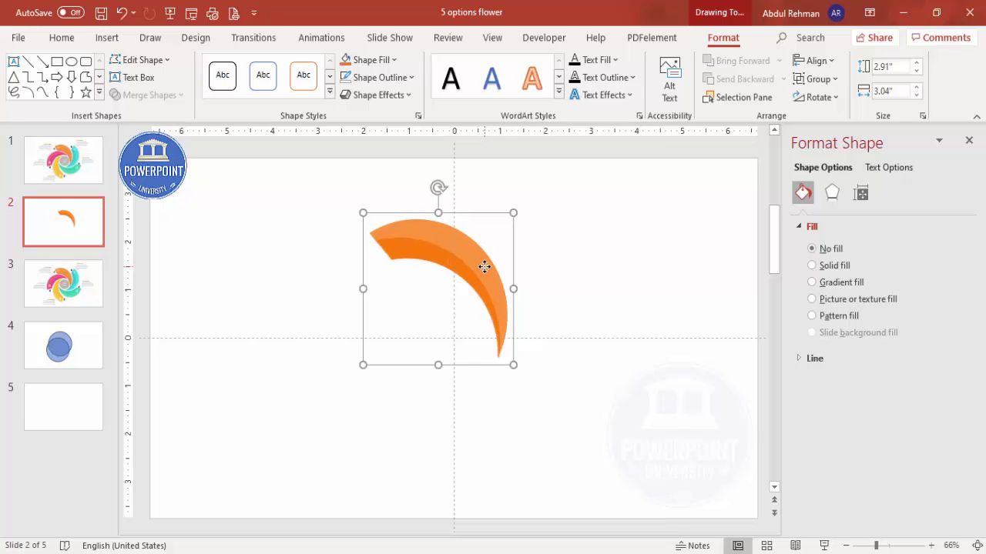
Ctrl-drag a copy of the petal to the right
click(563, 280)
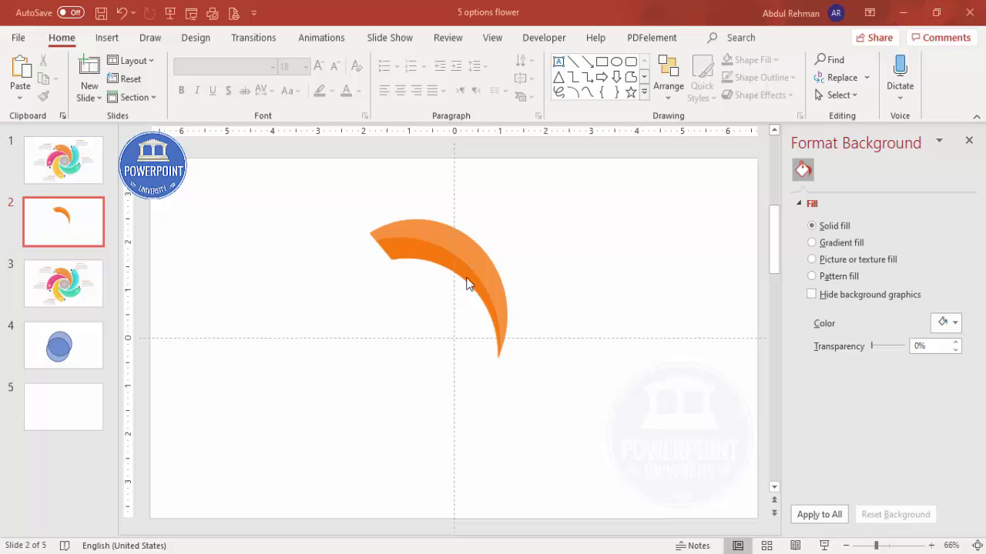
click(422, 236)
drag(422, 236, 524, 244)
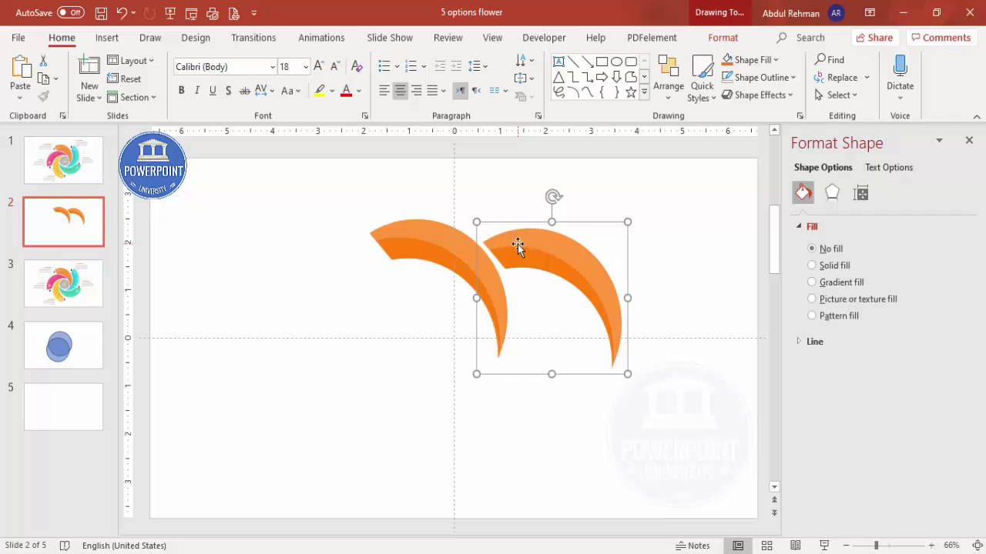
Rotate the copied petal about 45° clockwise and move it toward the first petal
key(alt+Right)
key(alt+Right)
key(alt+Right)
key(alt+Right)
key(alt+Right)
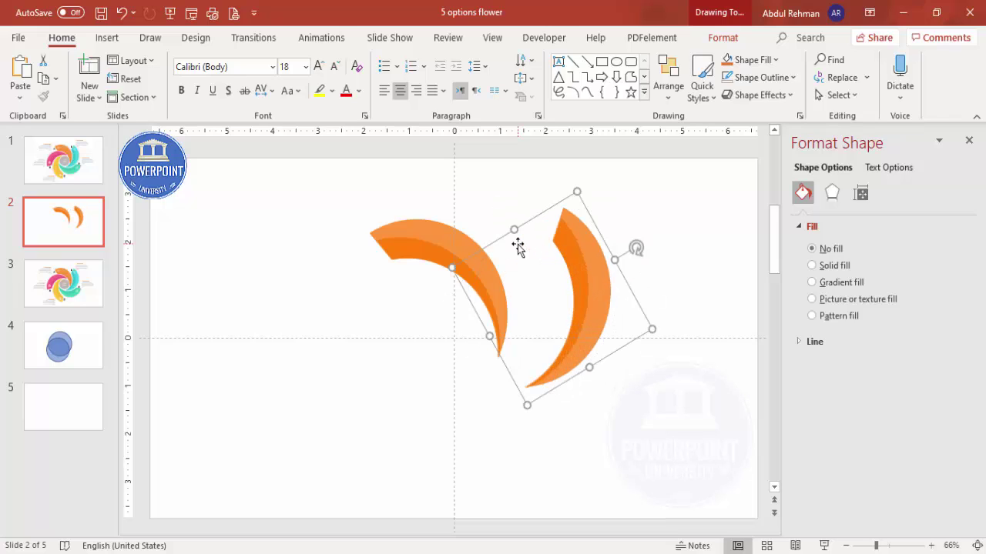
drag(607, 307, 557, 300)
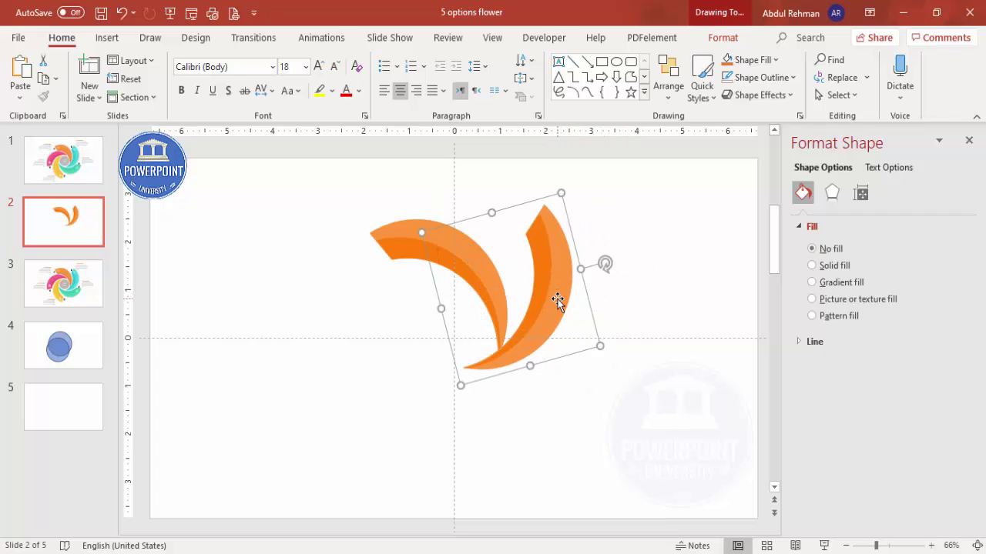
key(alt)
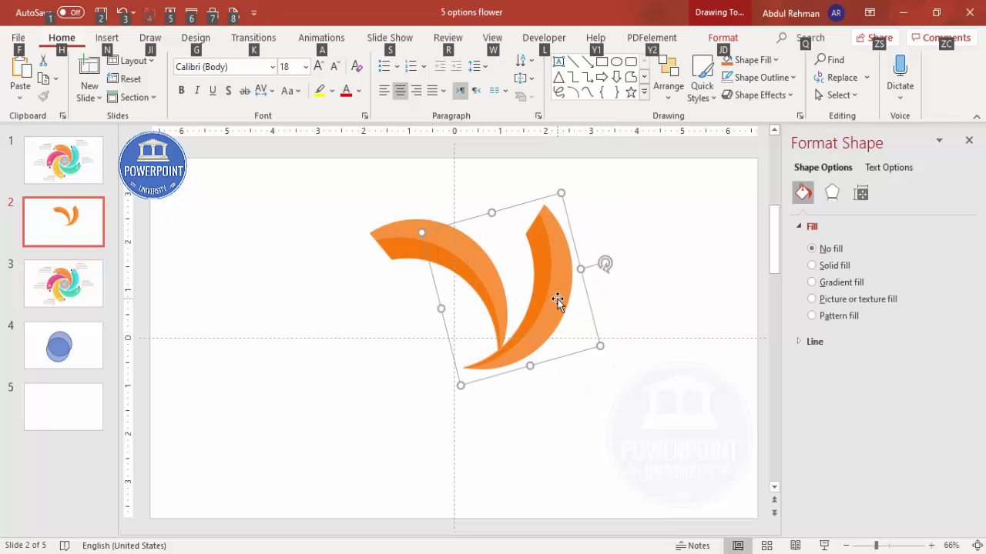
Rotate the right petal and shift it down below the others
click(539, 267)
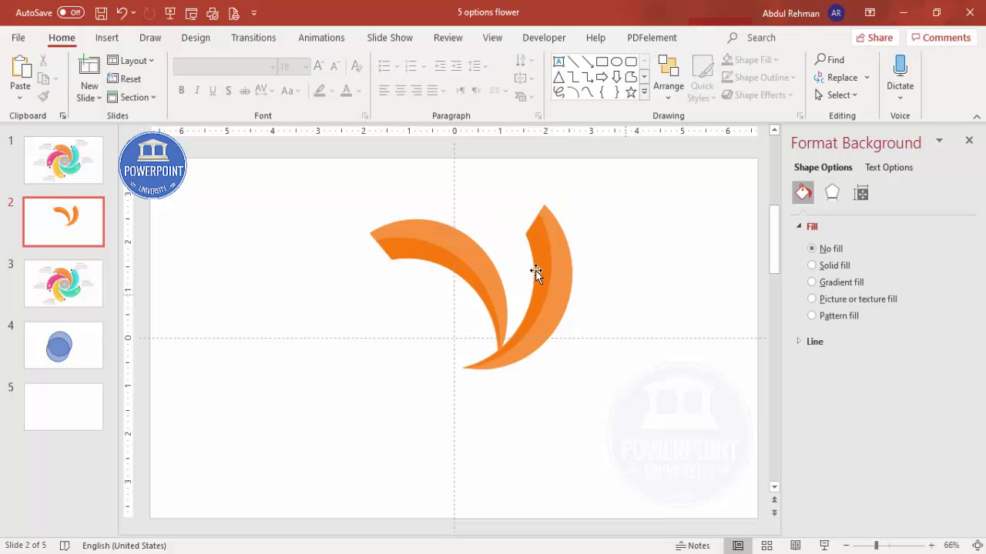
click(564, 272)
key(alt+Left)
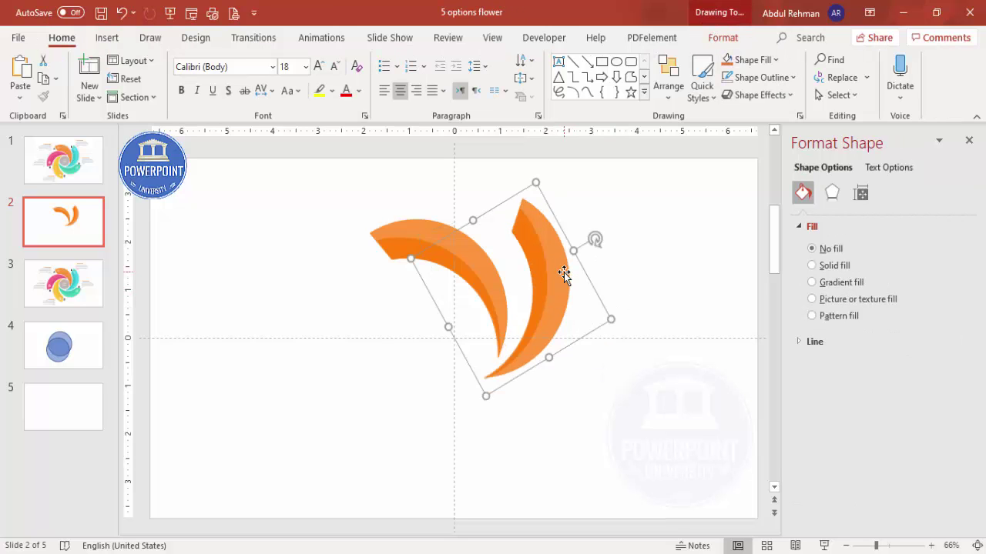
drag(543, 294, 534, 316)
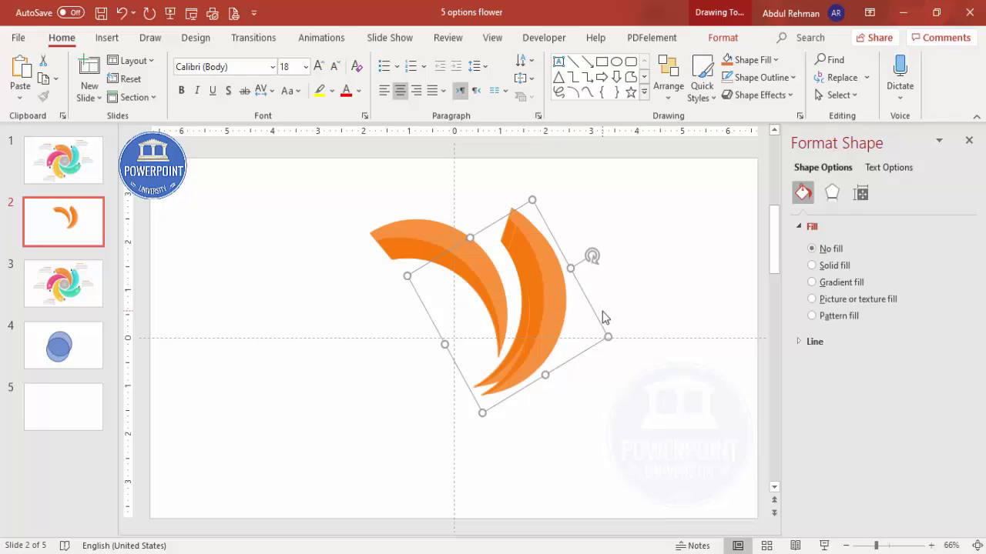
key(alt+Right)
key(alt+Right)
key(alt+Right)
key(alt+Right)
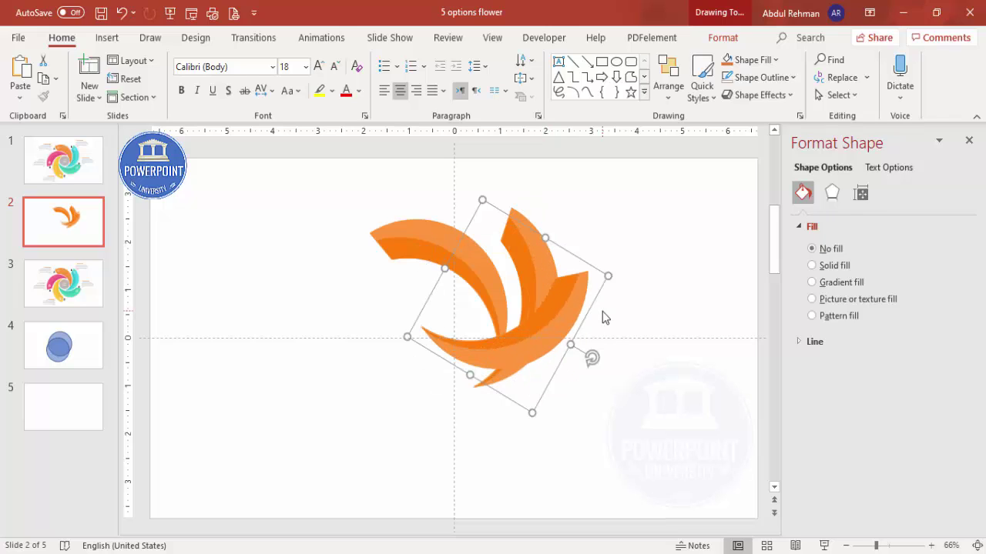
drag(557, 313, 559, 368)
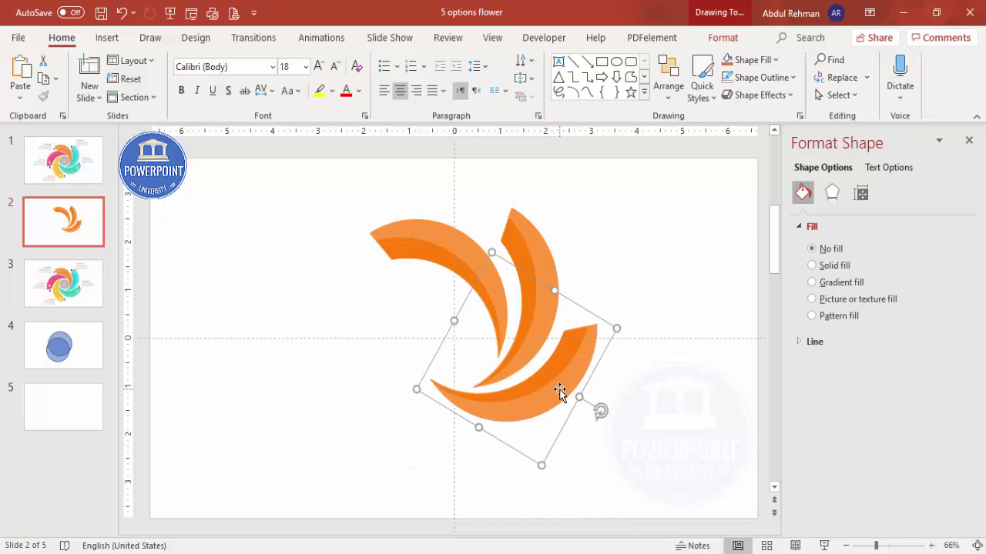
Duplicate that petal, move the copy left and up, and rotate it clockwise
key(ctrl+d)
drag(555, 462, 507, 444)
key(alt+Right)
key(alt+Right)
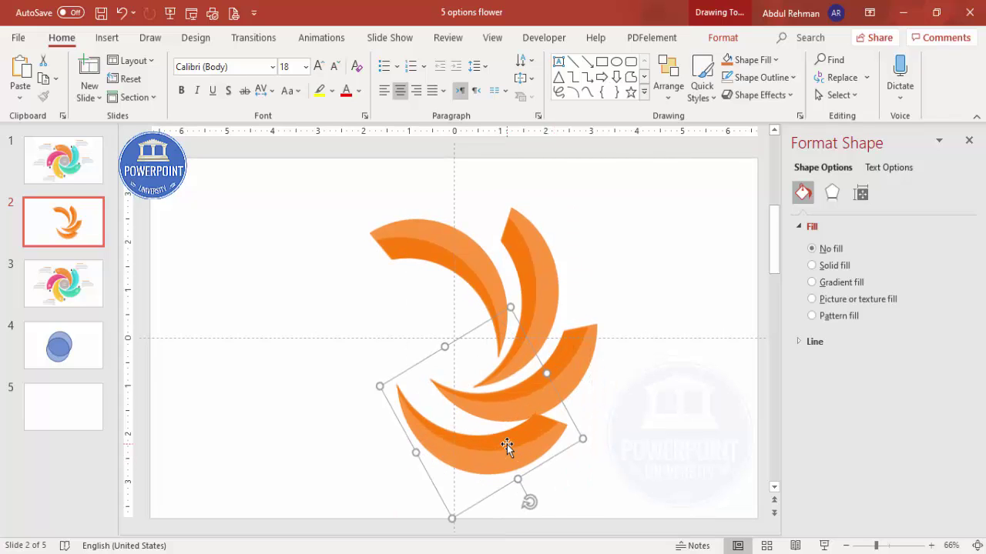
key(alt+Right)
key(alt+Right)
key(alt+Right)
key(alt+Right)
key(alt+Right)
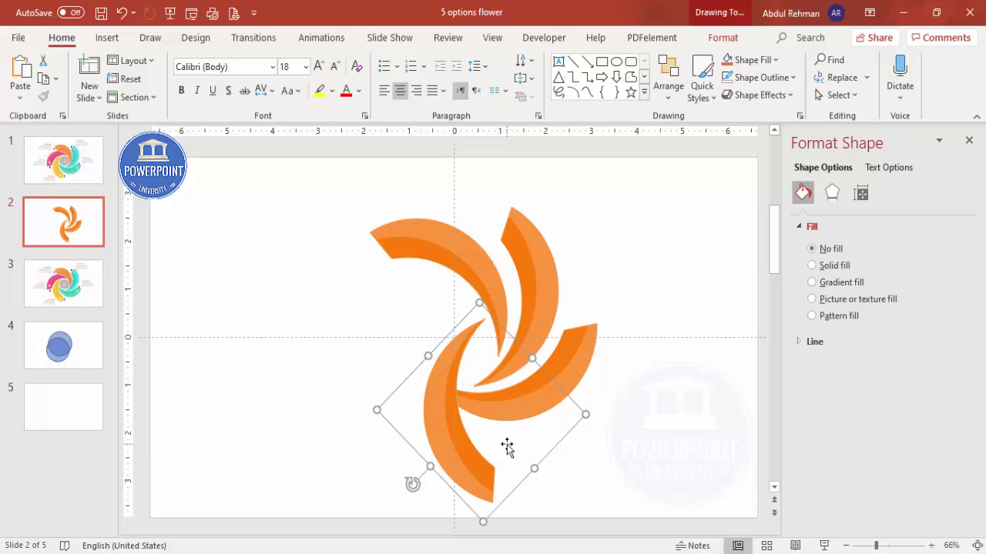
Rotate and position the new petal into the empty left slot of the swirl
drag(450, 360, 414, 360)
key(alt+Left)
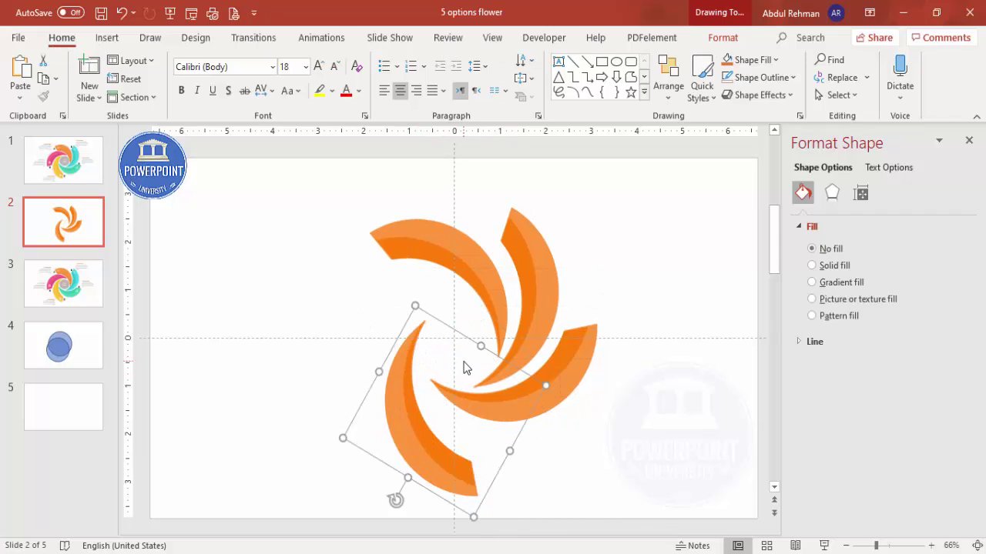
drag(412, 420, 431, 427)
key(alt+Left)
drag(422, 377, 359, 414)
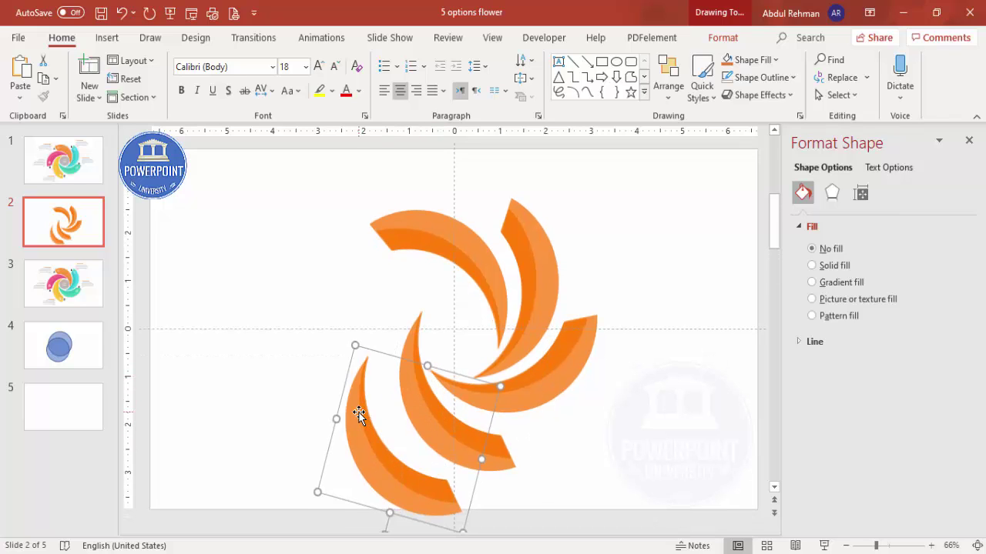
key(alt+Right)
key(alt+Right)
key(alt+Right)
key(alt+Right)
key(alt+Right)
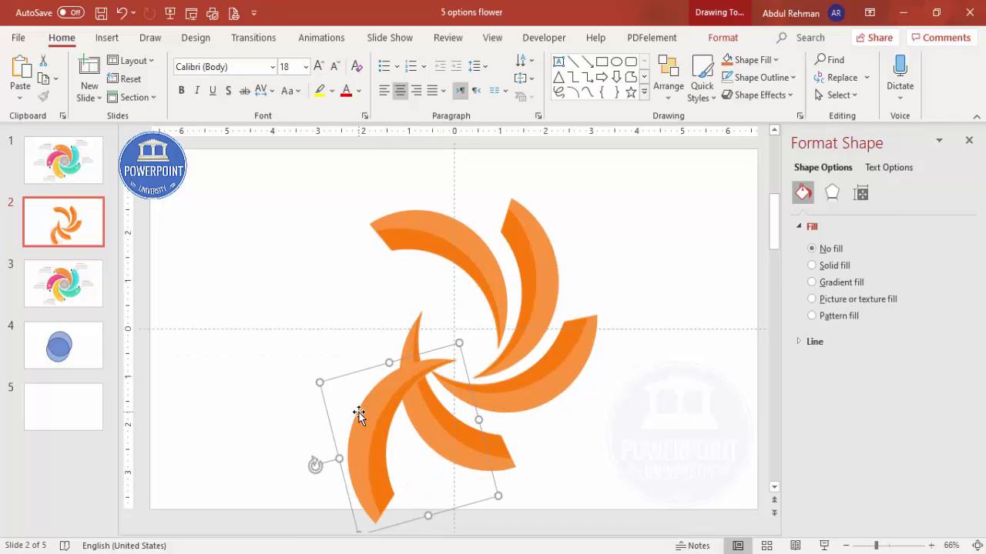
key(alt+Right)
key(alt+Right)
key(alt+Right)
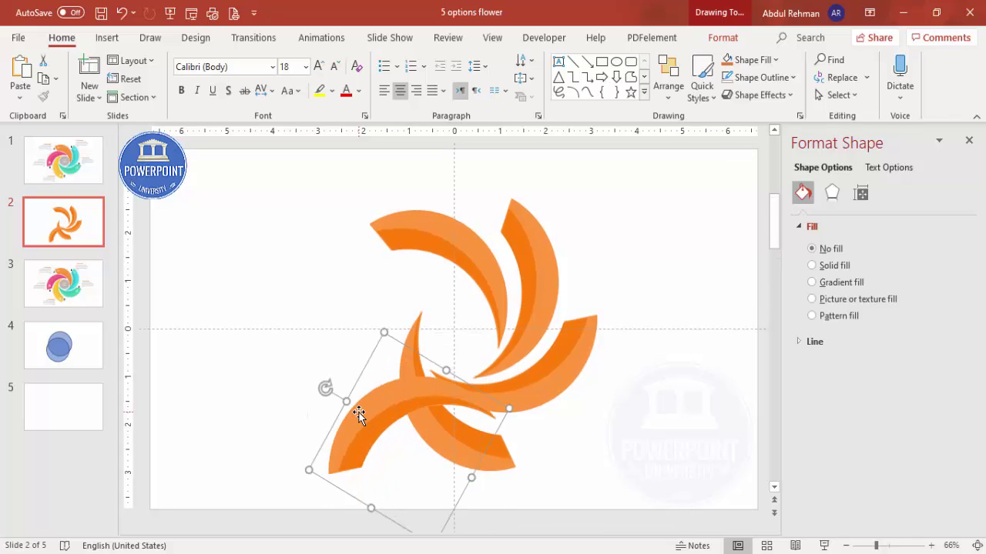
drag(392, 374, 387, 294)
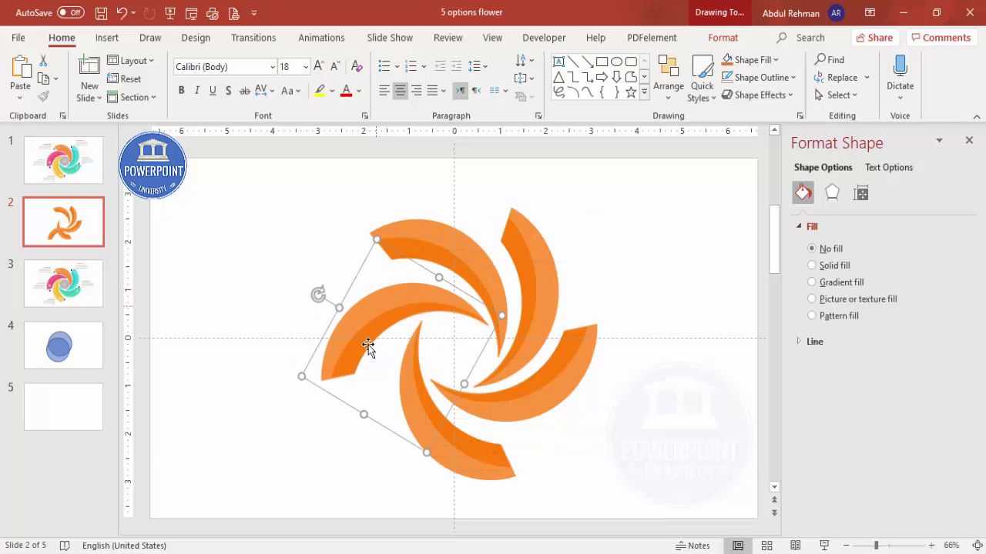
Fine-tune the bottom, right and top petals so all five are evenly spaced
click(463, 464)
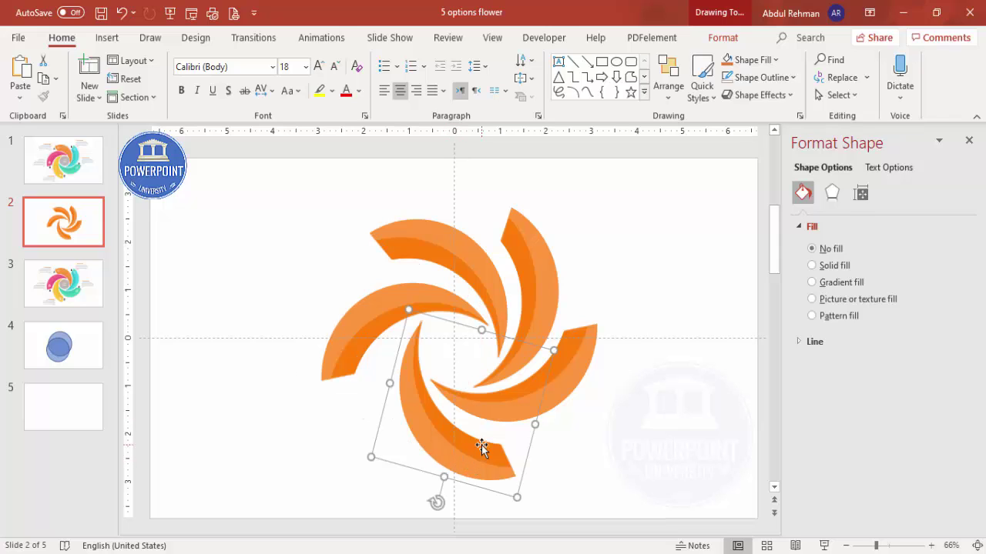
drag(482, 446, 462, 439)
click(583, 378)
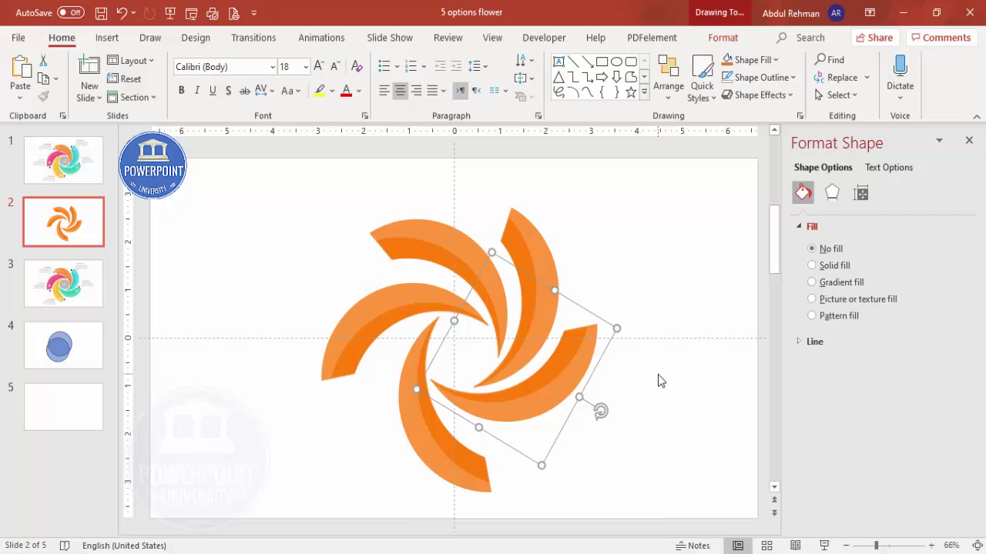
key(alt+Right)
drag(572, 381, 582, 386)
click(544, 259)
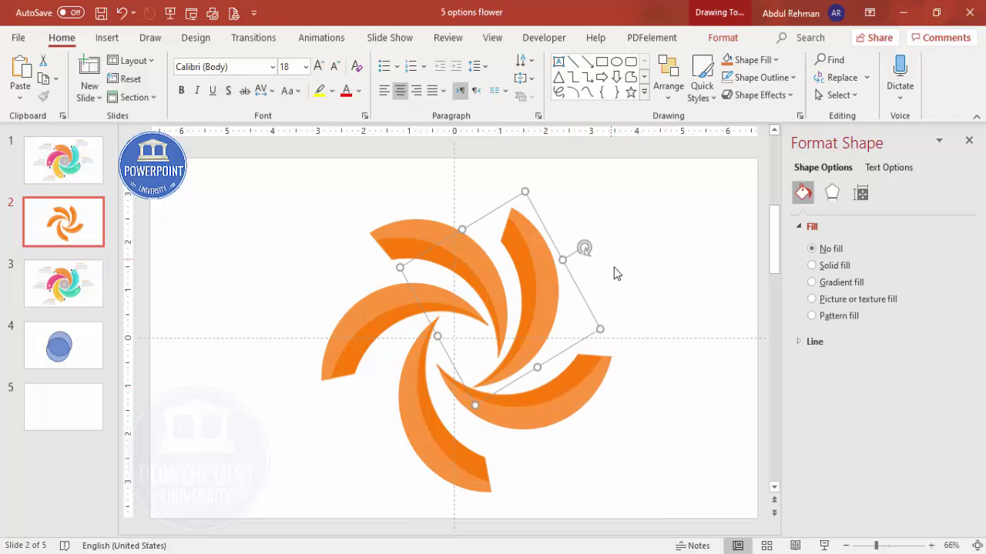
key(alt+Right)
drag(552, 278, 573, 279)
click(651, 249)
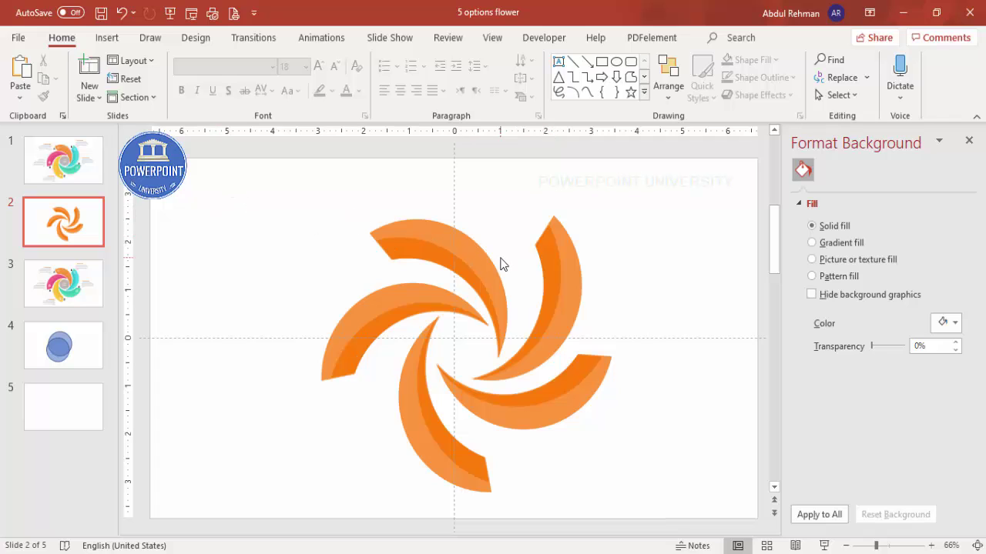
Undo the last change and draw an oval circle in the middle of the swirl
key(ctrl+z)
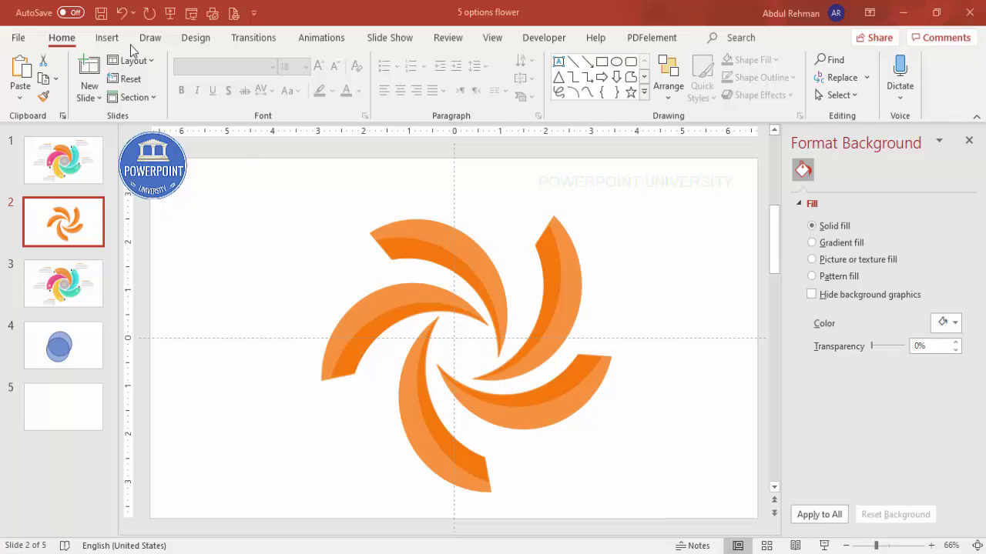
click(107, 38)
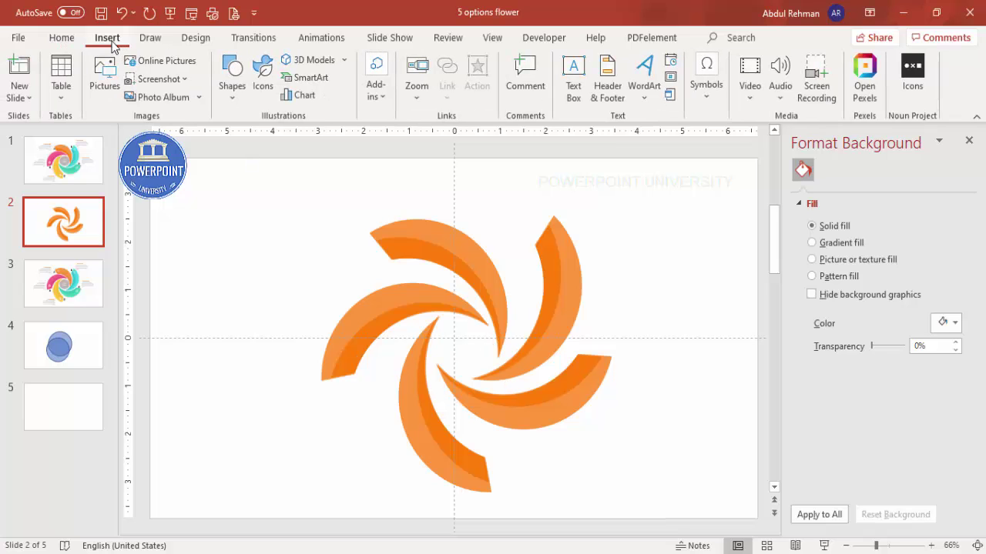
click(231, 94)
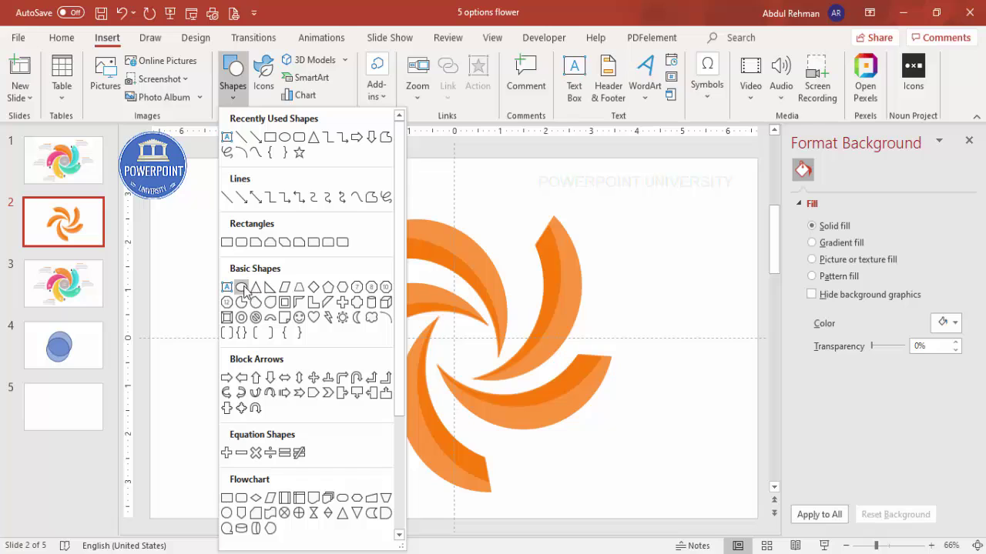
click(244, 288)
drag(454, 315, 512, 368)
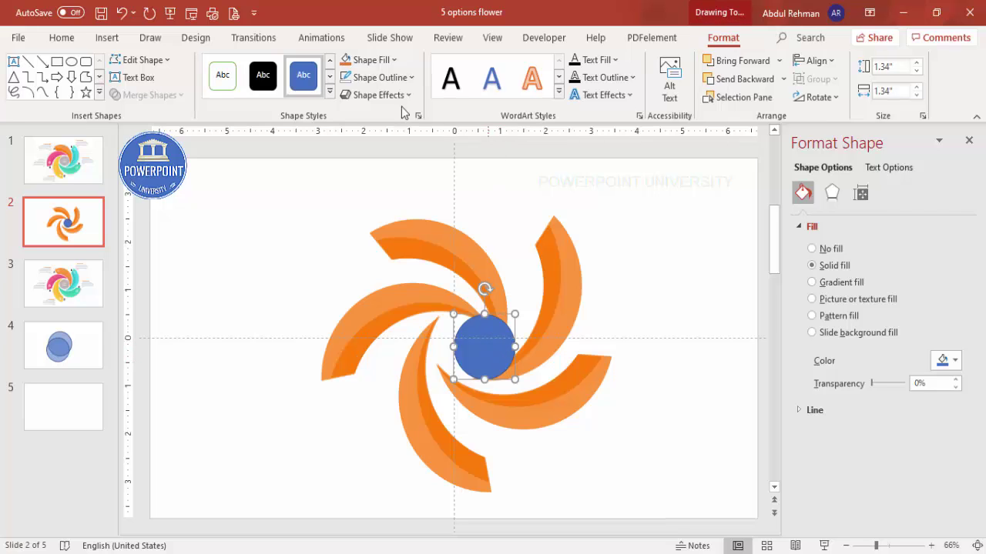
Give the circle no outline and a gray fill, and centre it horizontally and vertically
click(379, 77)
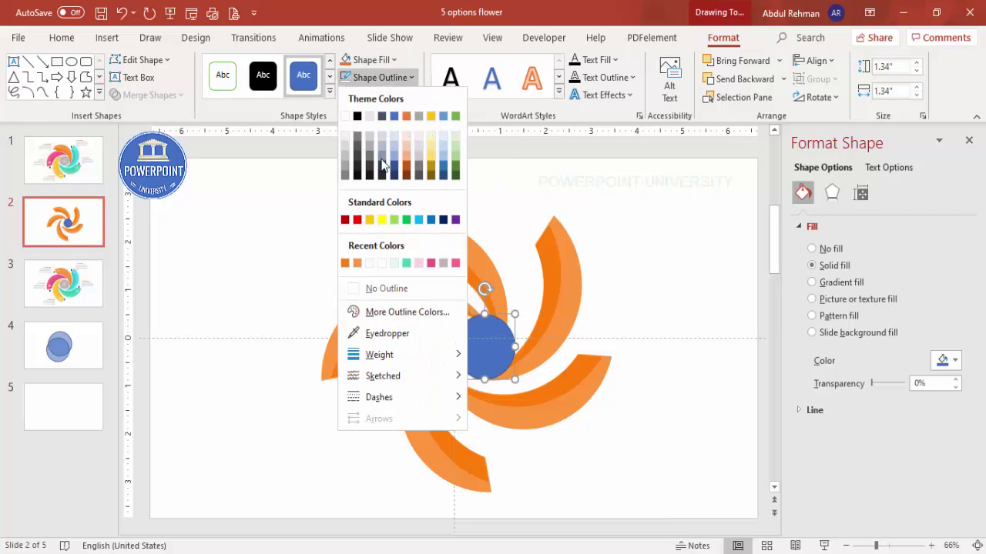
click(394, 284)
click(376, 60)
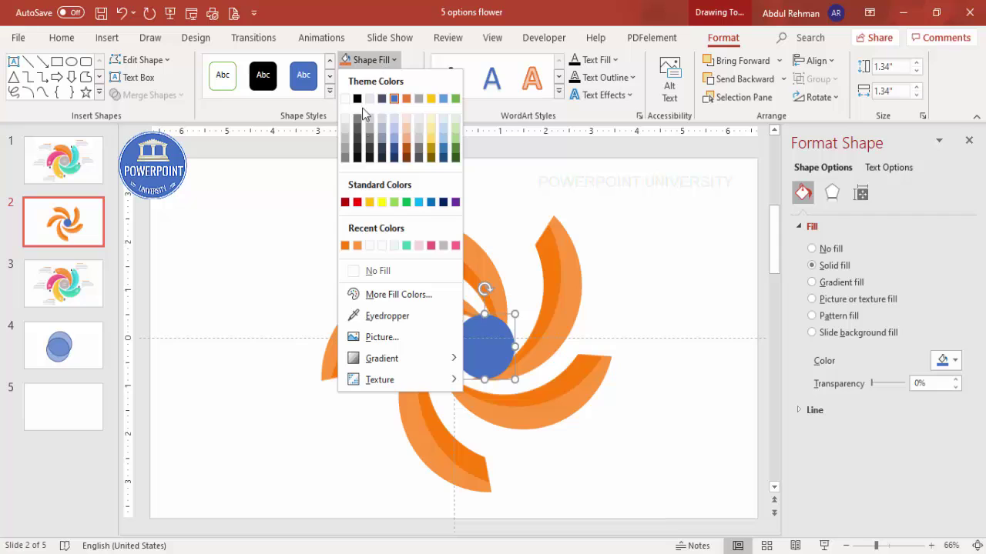
click(444, 246)
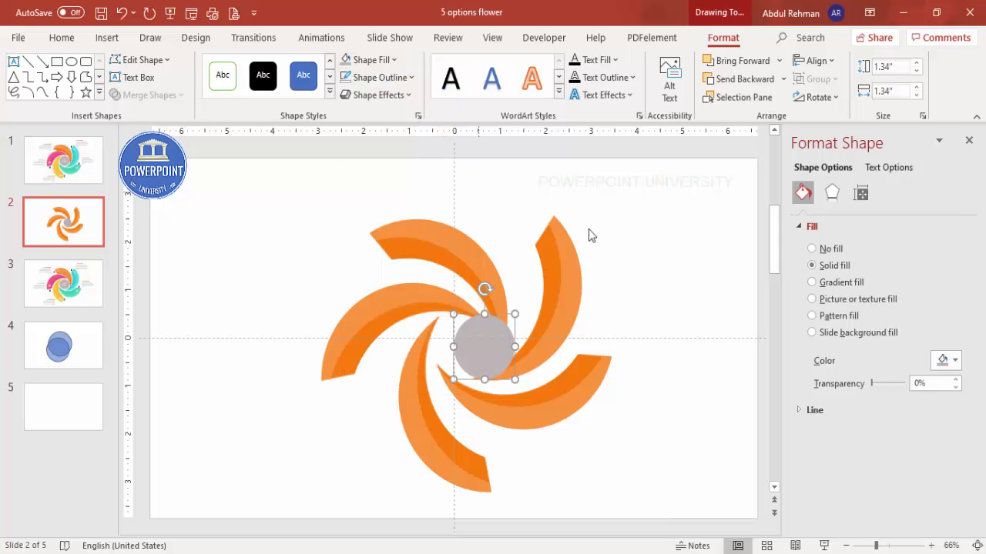
click(816, 60)
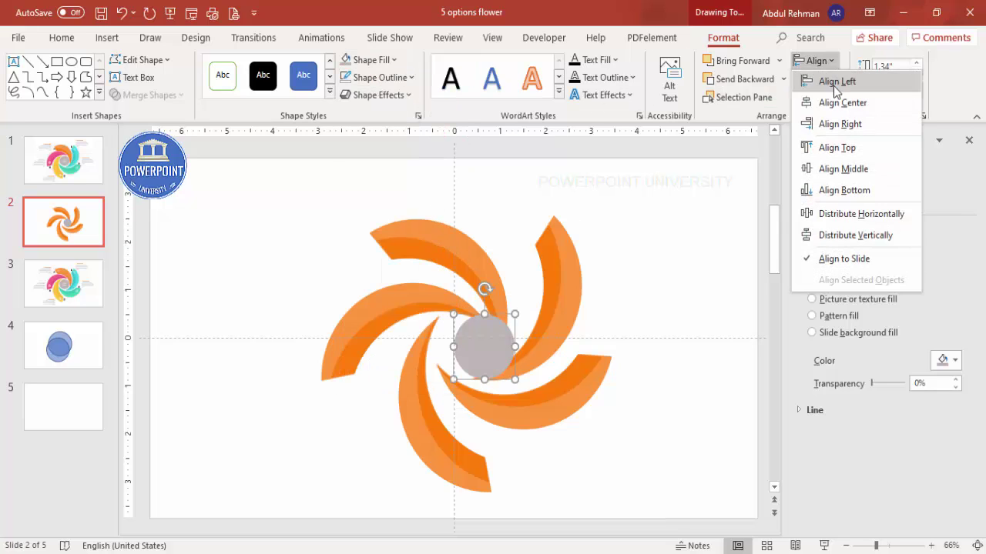
click(843, 103)
click(830, 61)
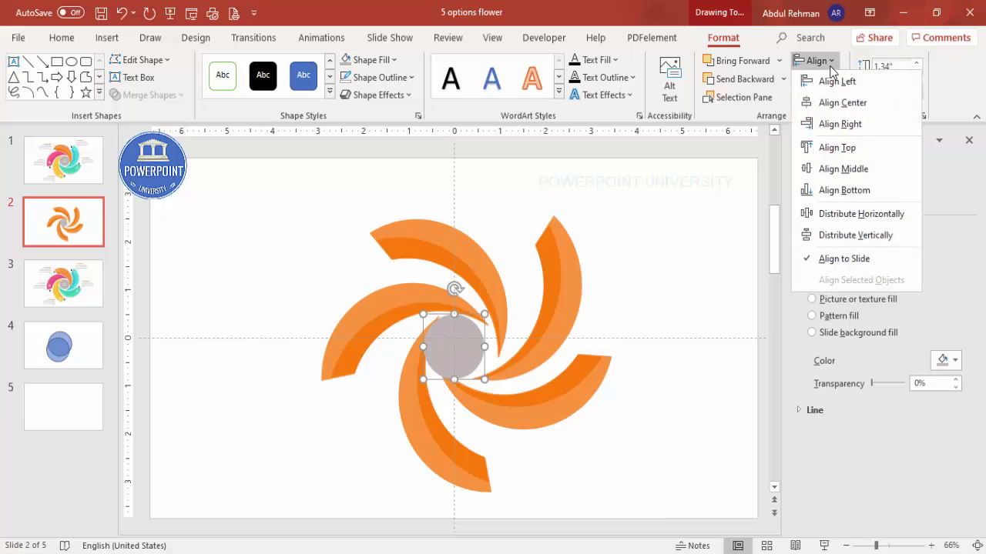
click(852, 170)
Move and rotate the five petals inward so they sit snugly around the circle
drag(391, 312, 330, 301)
drag(467, 286, 464, 279)
drag(546, 325, 535, 318)
mouse_move(598, 269)
mouse_down()
mouse_move(591, 260)
mouse_move(598, 269)
mouse_up()
click(566, 403)
drag(565, 403, 550, 396)
drag(405, 426, 397, 420)
drag(343, 308, 359, 298)
drag(282, 282, 273, 315)
drag(358, 297, 369, 301)
click(621, 218)
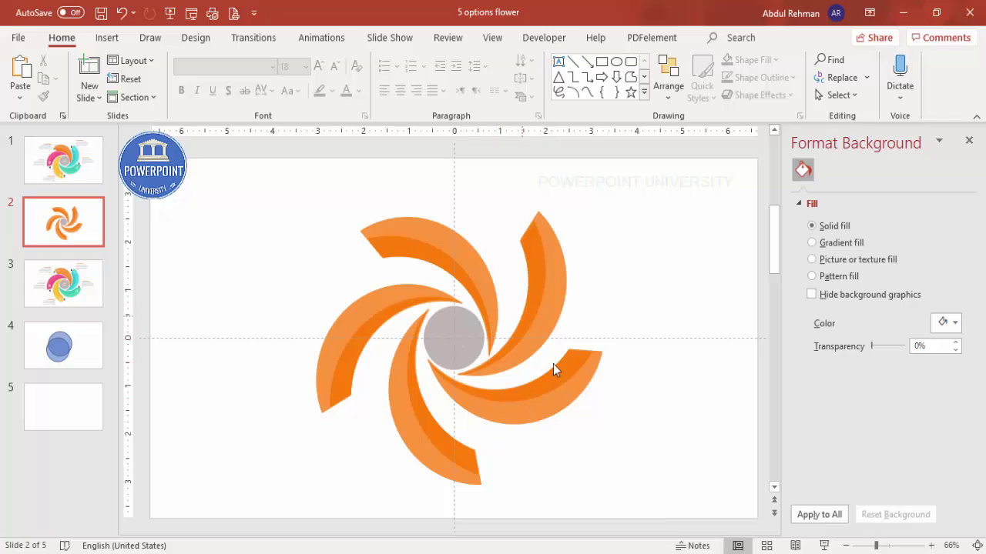
Fill the top-right petal's first band with a light teal standard colour
click(561, 266)
shift+click(560, 274)
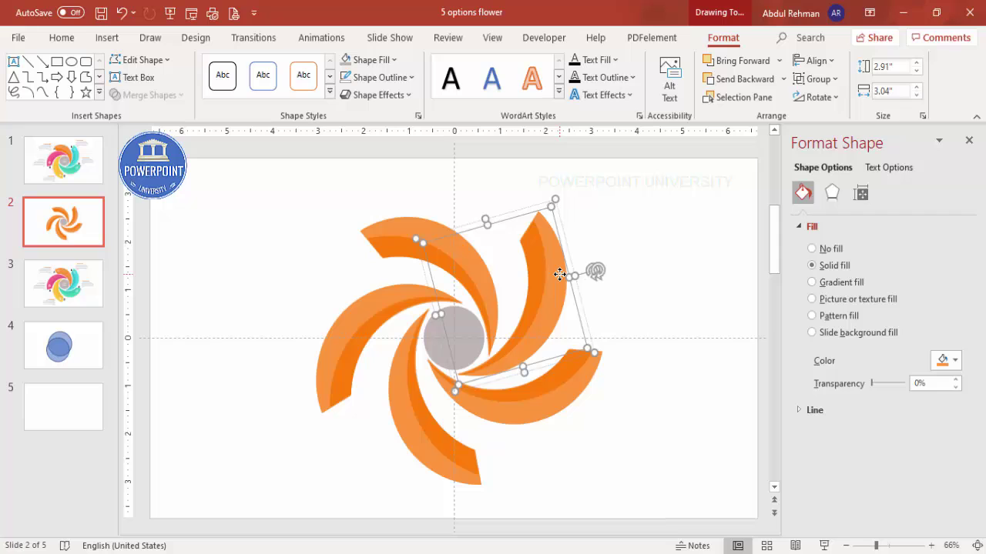
click(952, 360)
click(902, 324)
click(403, 151)
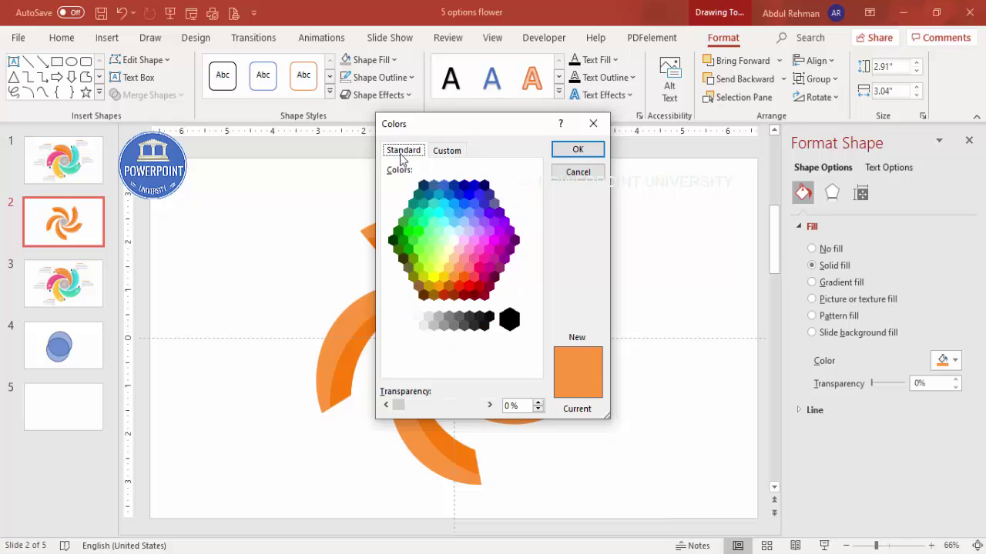
click(418, 195)
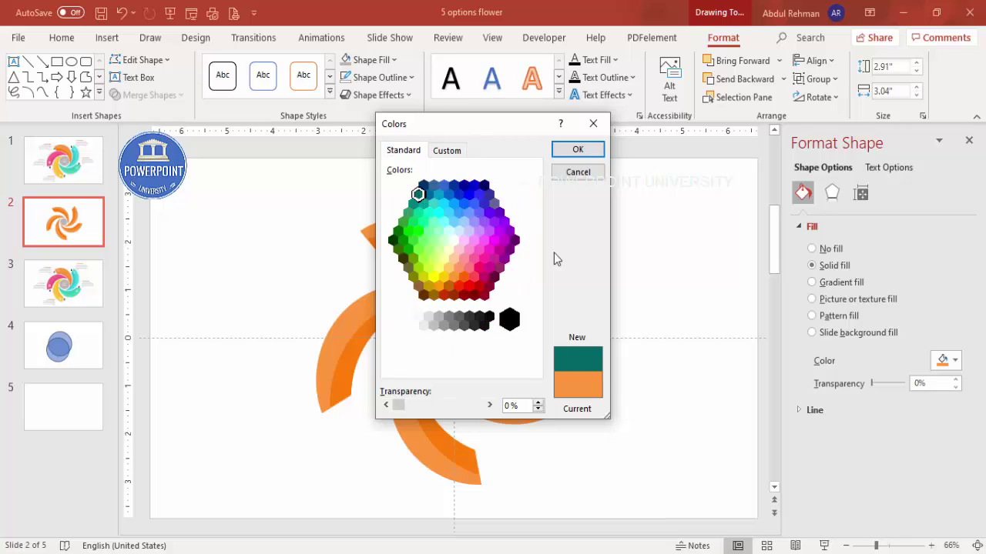
click(424, 203)
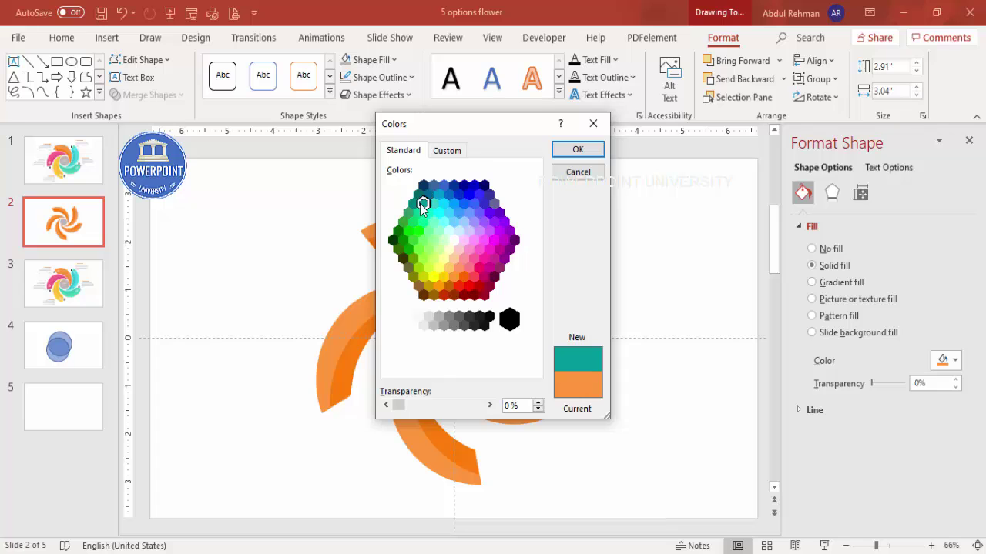
click(579, 150)
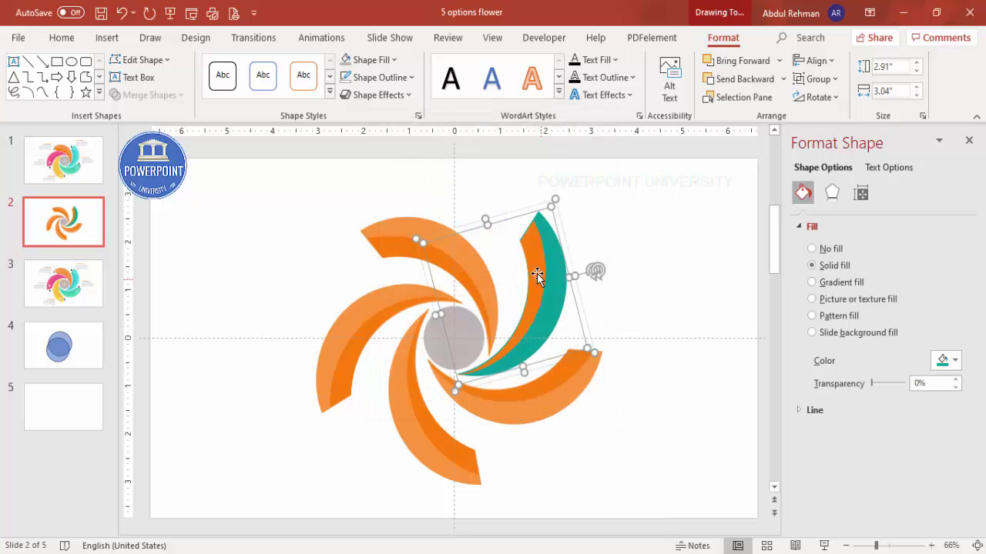
Fill the top-right petal's other band with teal as well
click(537, 273)
click(953, 360)
click(906, 323)
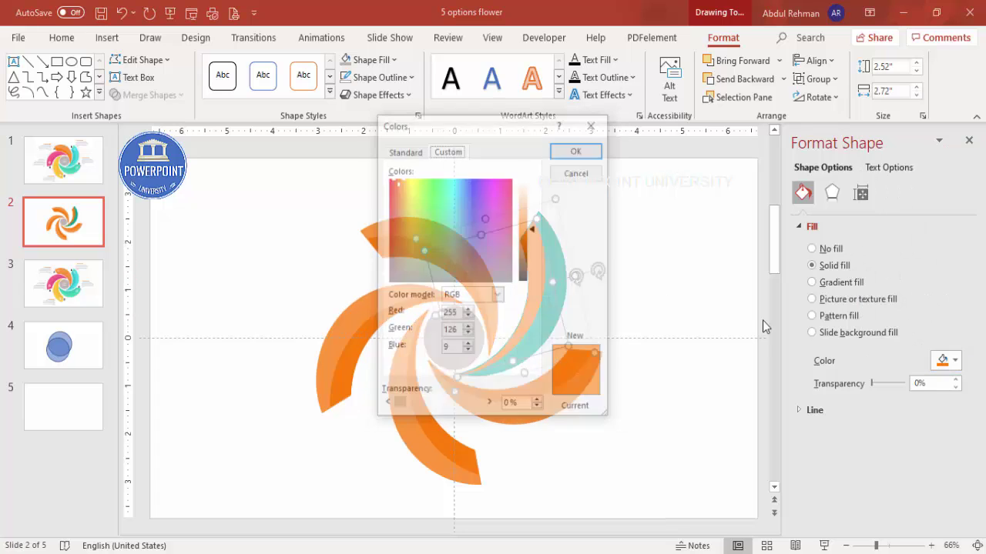
click(401, 151)
click(415, 200)
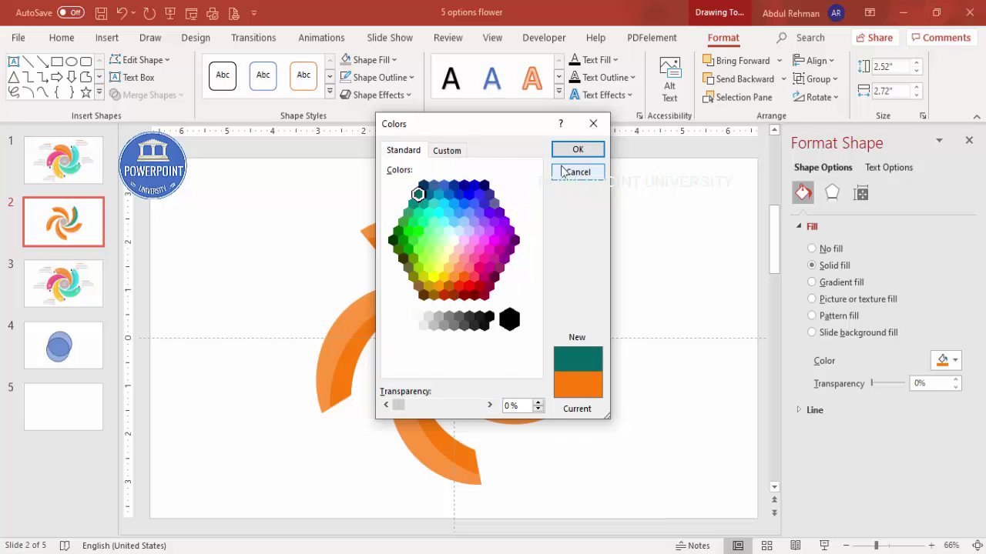
click(575, 150)
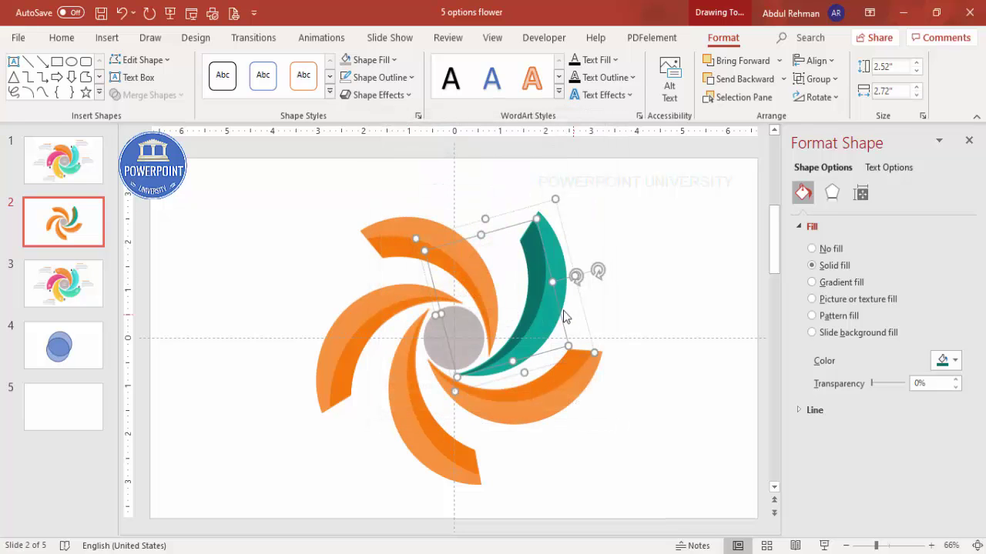
Colour the inner part of the bottom-right petal magenta
click(569, 394)
click(947, 360)
click(883, 324)
click(403, 151)
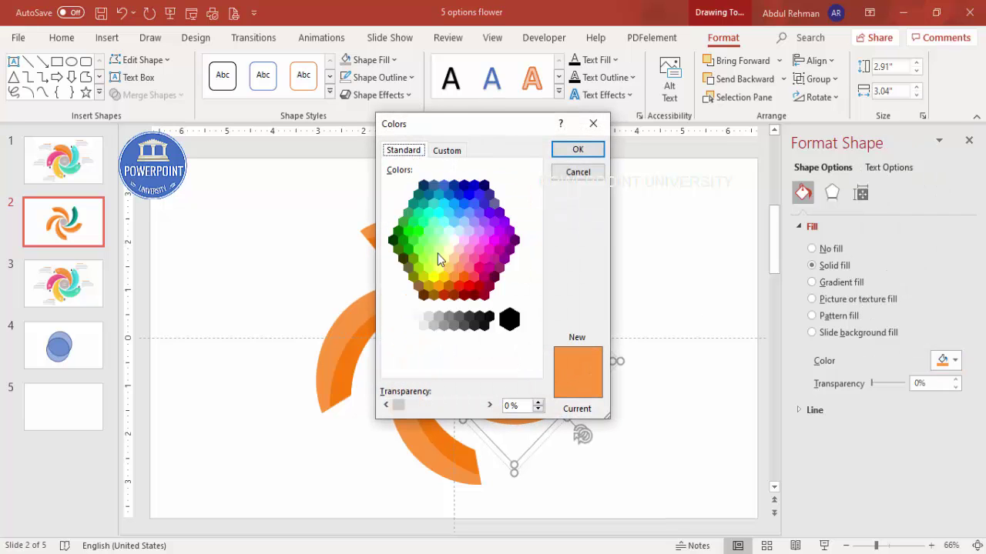
click(484, 259)
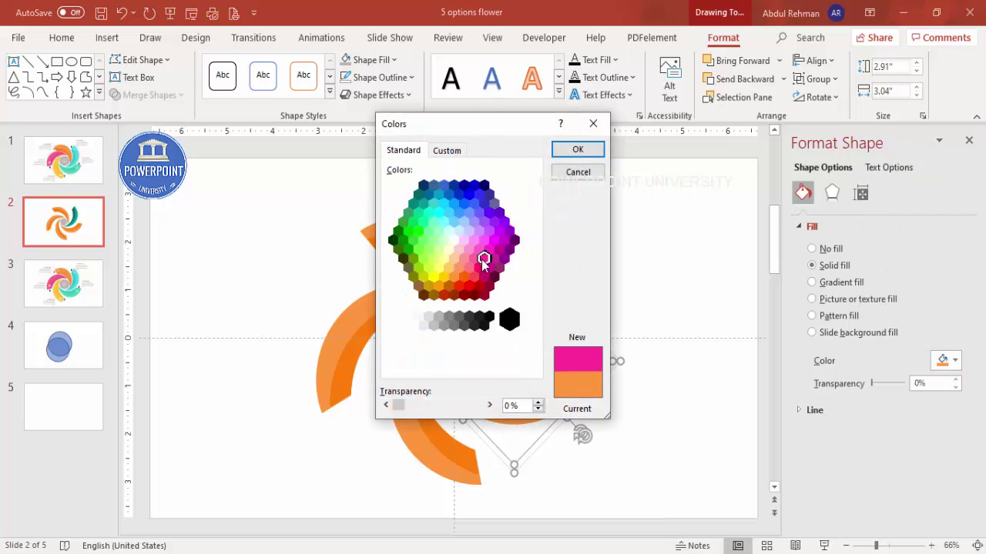
click(577, 149)
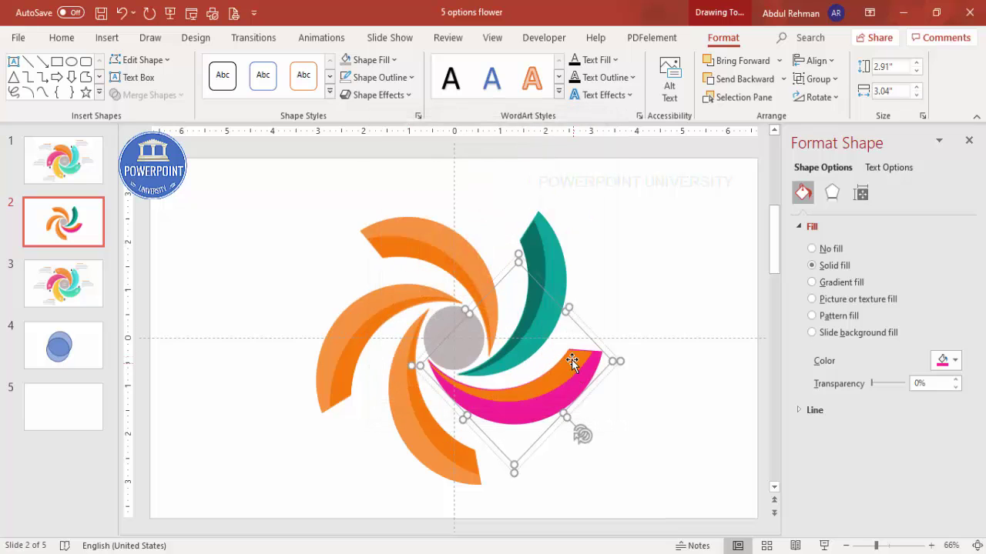
Colour the bottom-right petal's remaining band magenta too
click(572, 359)
click(946, 359)
click(918, 329)
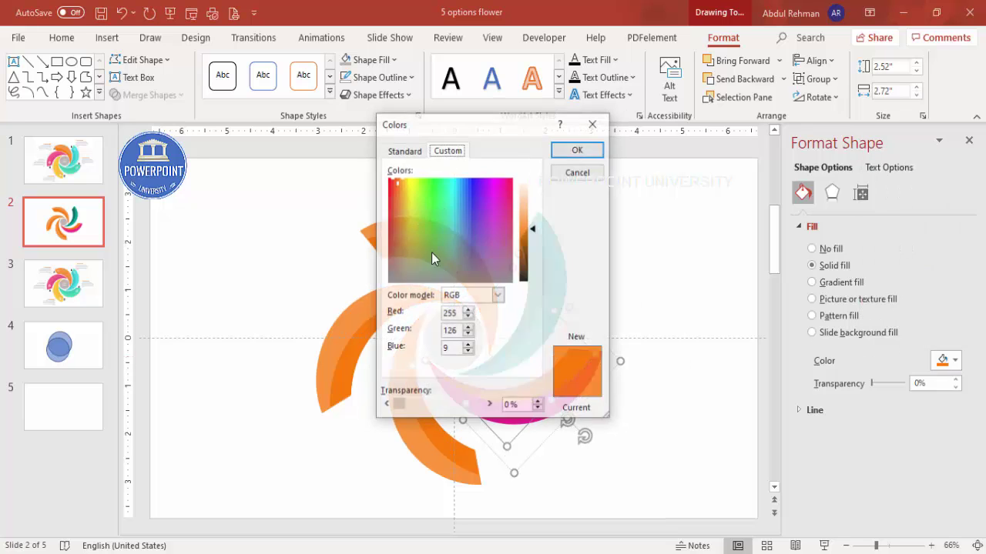
click(408, 151)
click(480, 270)
click(577, 149)
Fill the lower petal's inner band with a cyan standard colour
click(430, 455)
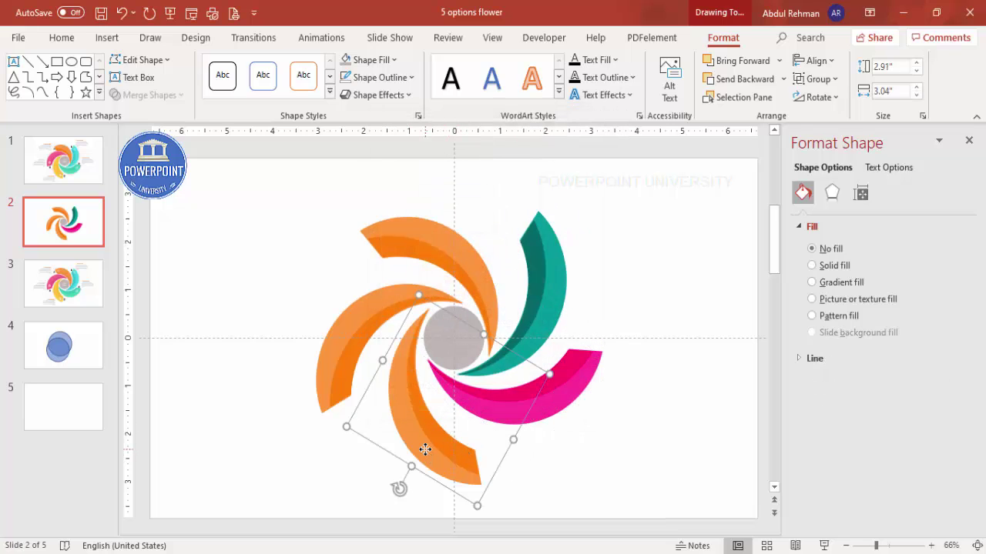
click(414, 440)
click(944, 361)
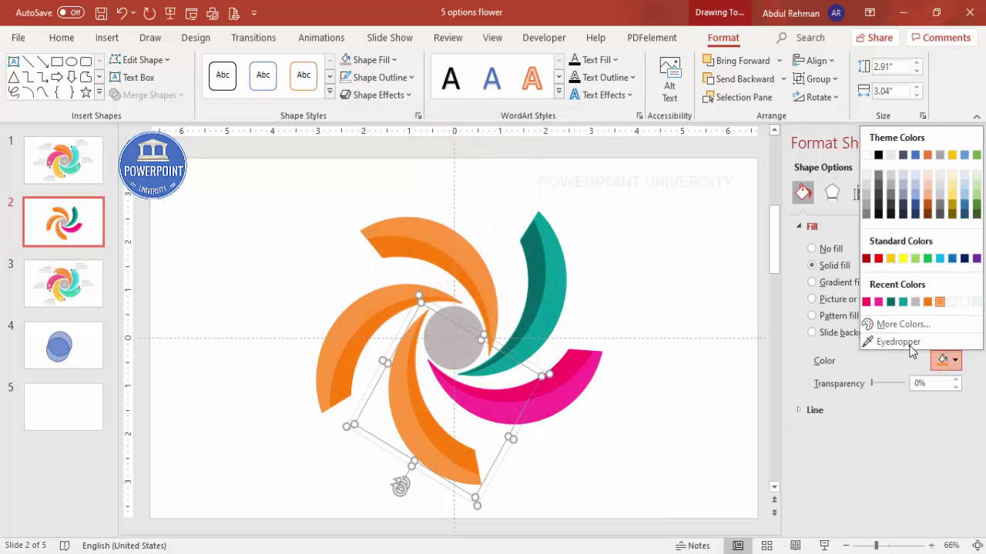
click(908, 326)
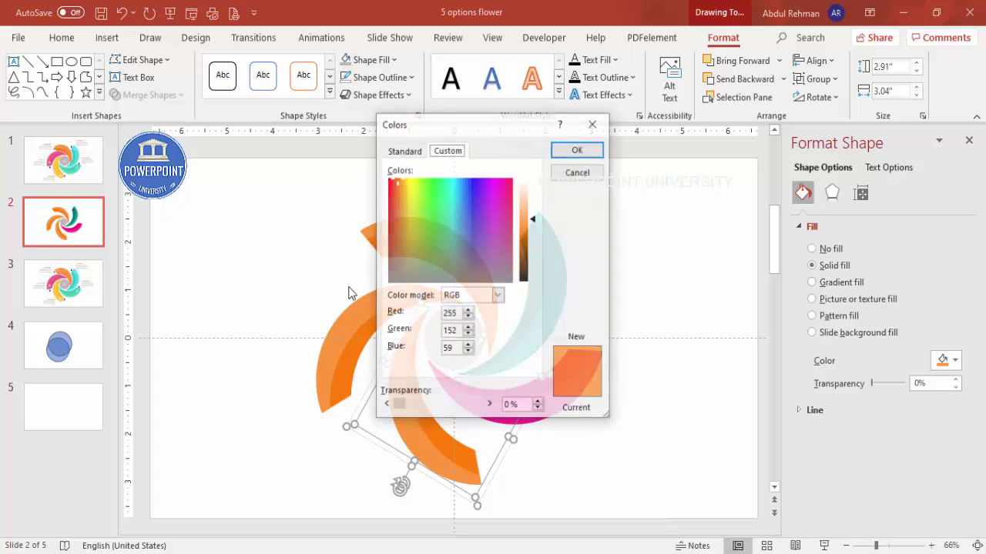
click(410, 152)
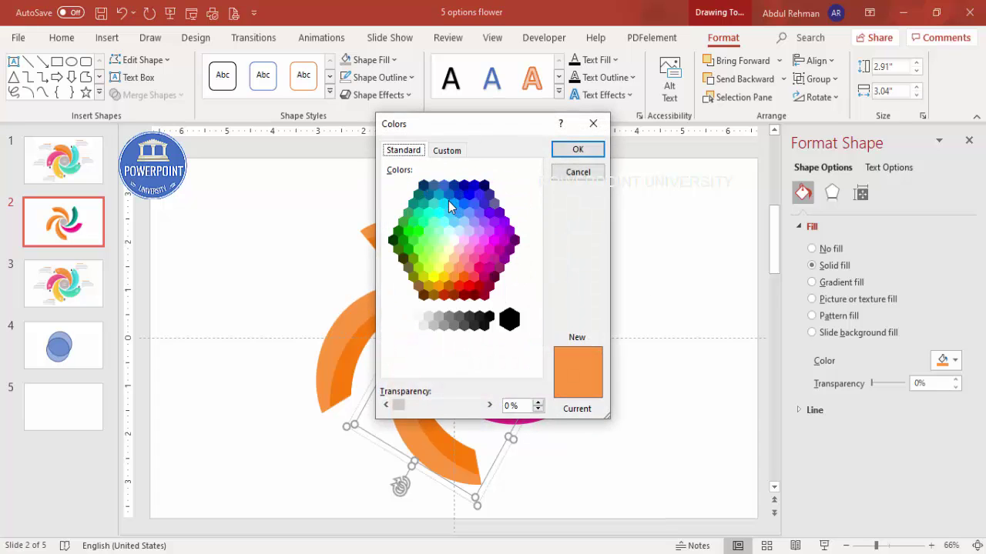
click(445, 202)
click(578, 149)
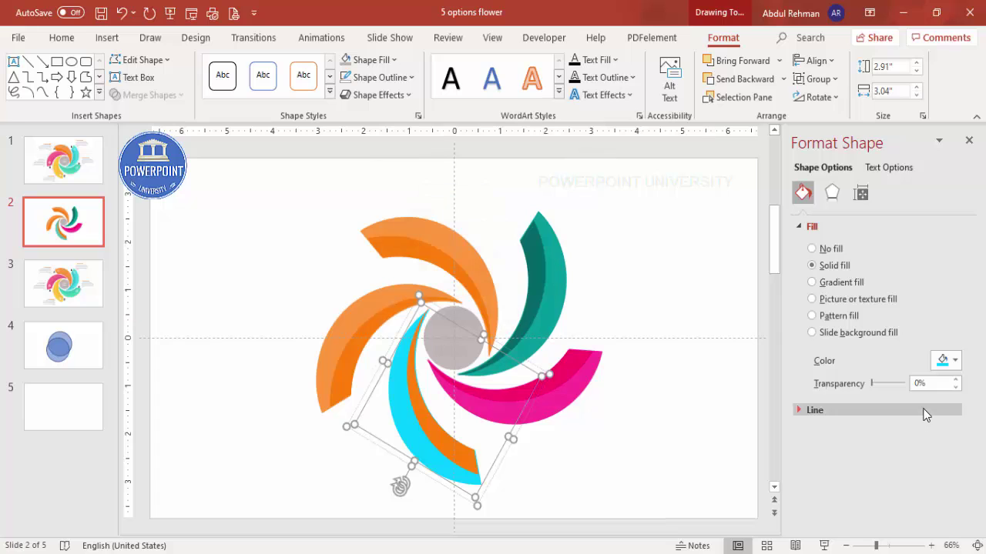
Fill the lower petal's other band dark blue, then clear the selection
click(419, 412)
click(932, 367)
click(891, 326)
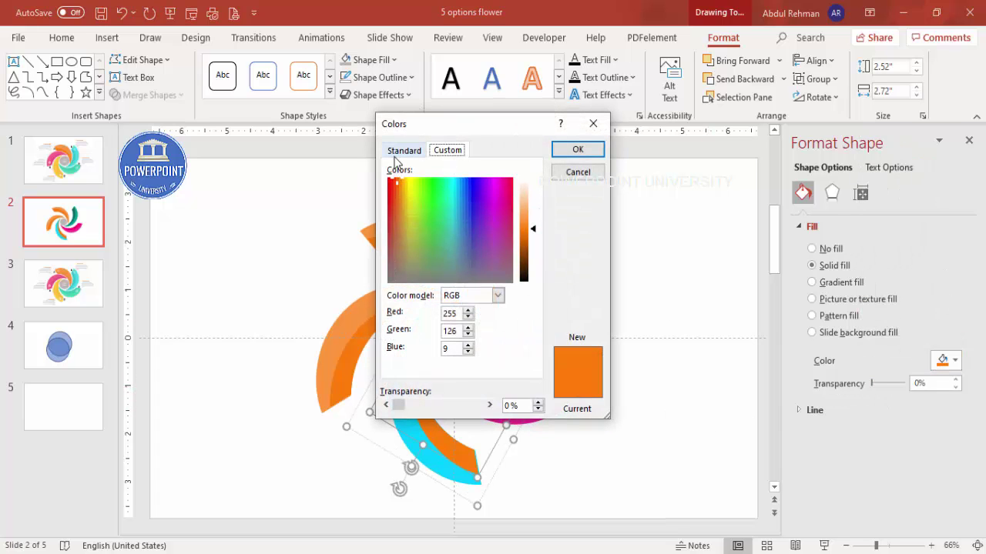
click(398, 151)
click(459, 193)
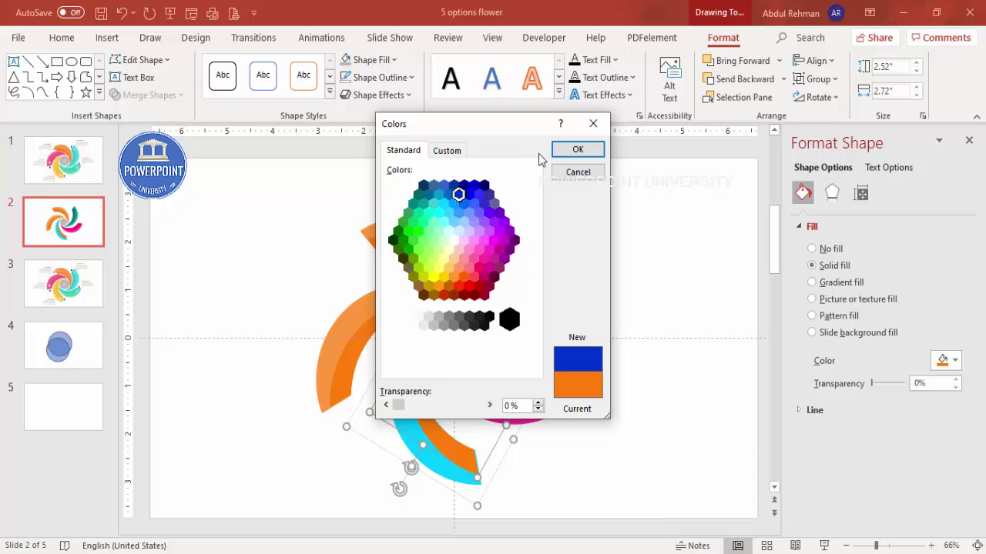
click(578, 149)
click(660, 313)
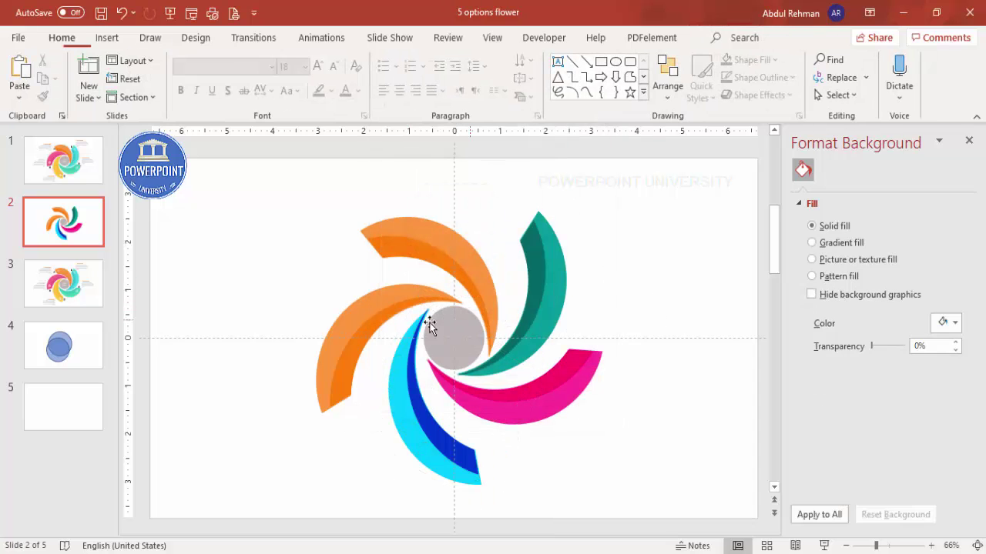
click(380, 302)
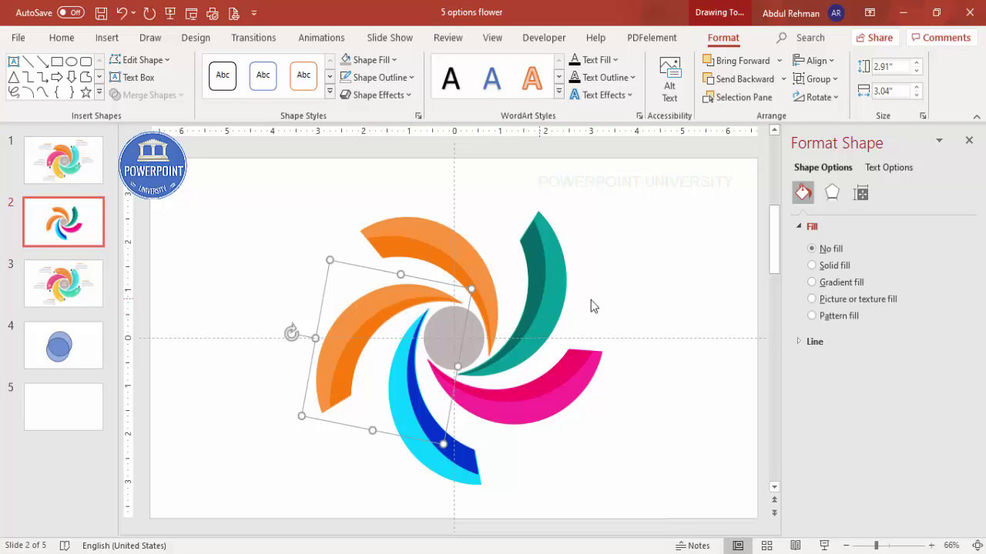
click(646, 305)
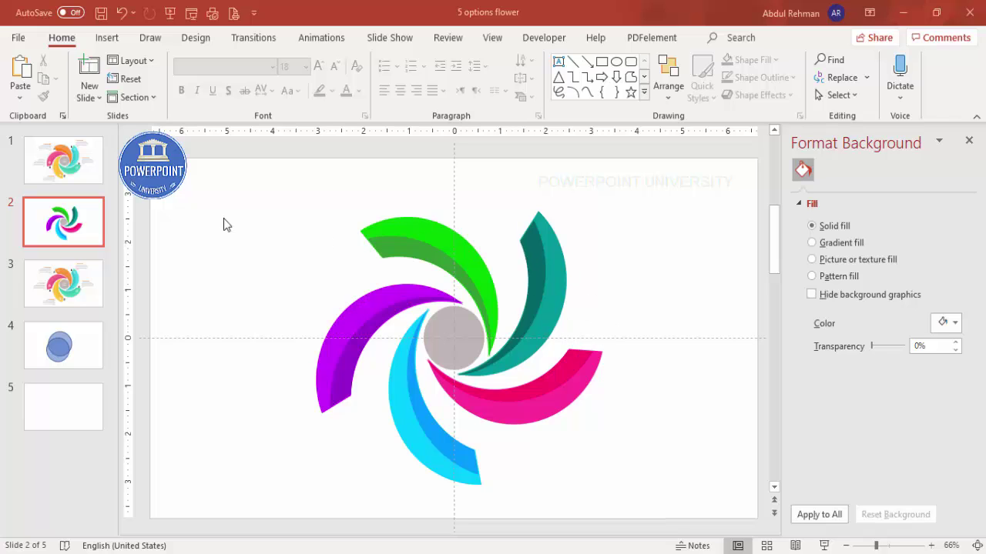
Insert five library icons: target, presentation pie, bar chart, sign language and Venn circles
click(108, 38)
click(263, 73)
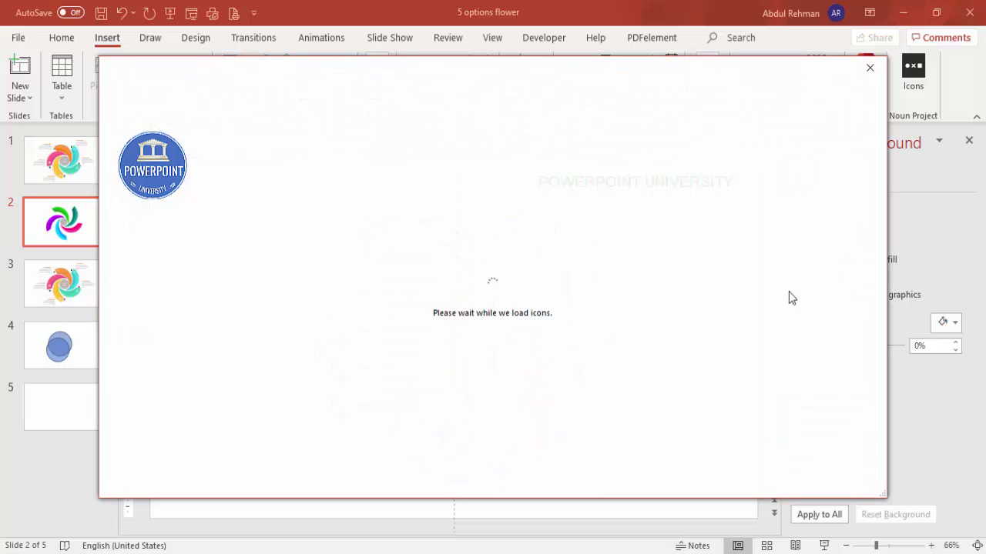
click(784, 419)
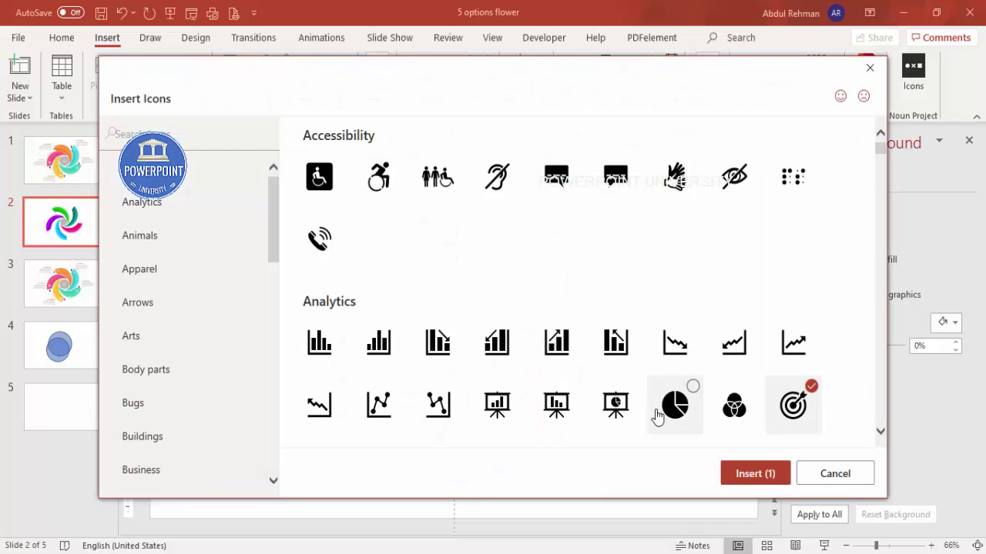
click(599, 403)
click(507, 358)
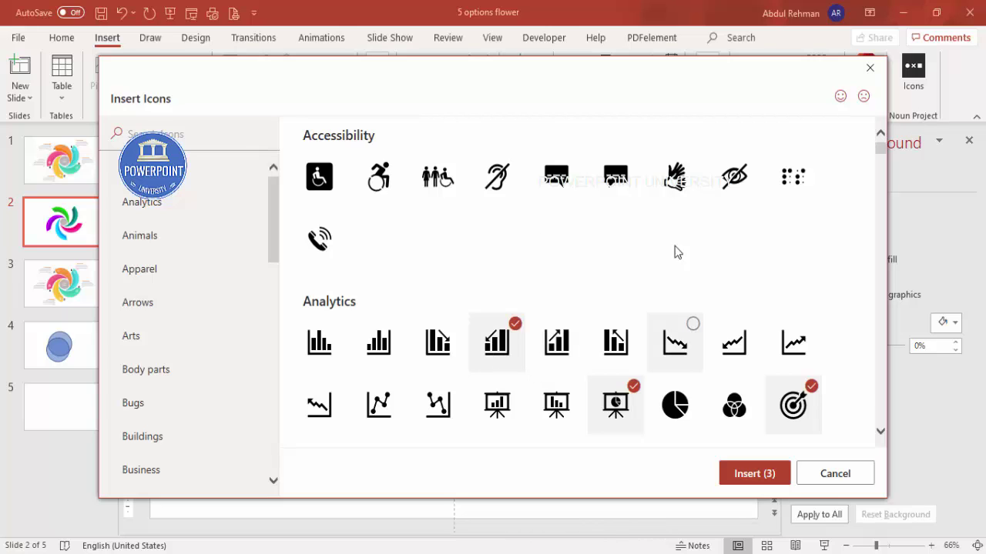
click(674, 178)
click(734, 404)
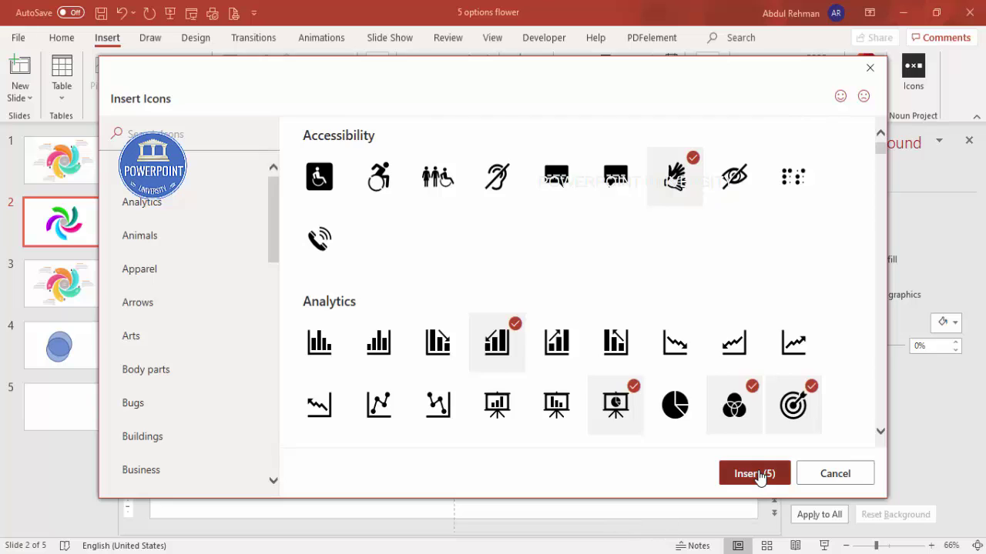
click(760, 475)
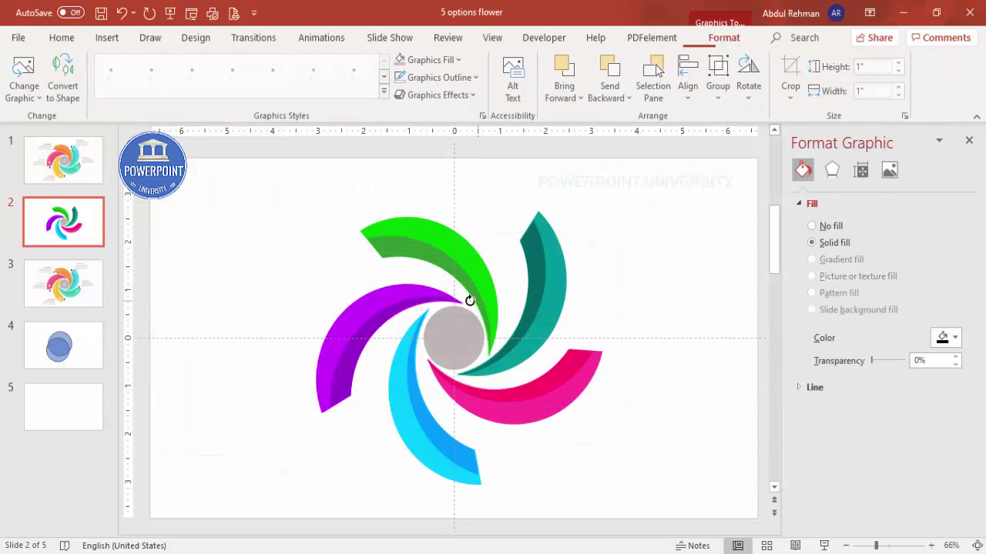
Resize the five icons to 0.4" height beside the swirl and place one on the green petal
drag(600, 296, 727, 228)
click(860, 67)
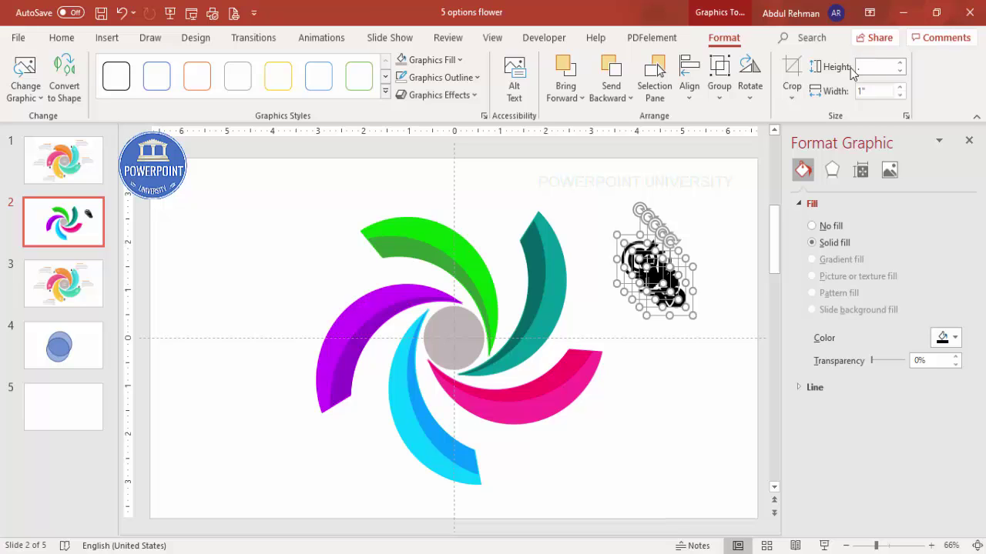
text(.4)
key(Return)
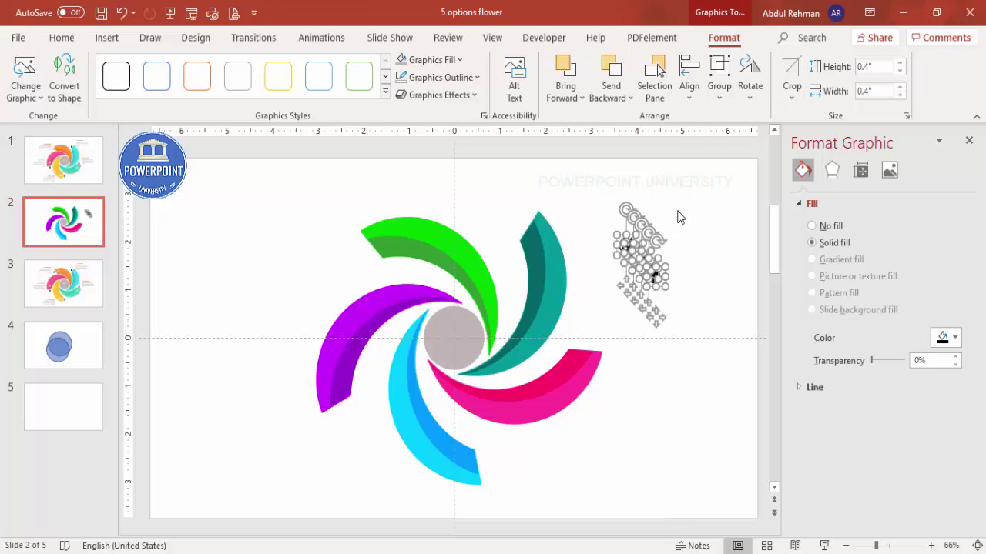
click(652, 229)
drag(633, 219, 388, 240)
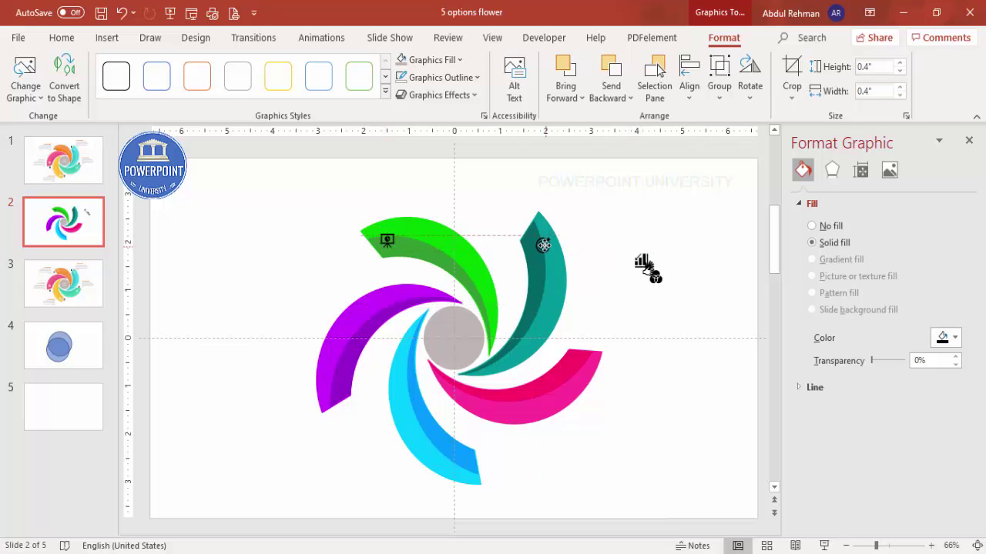